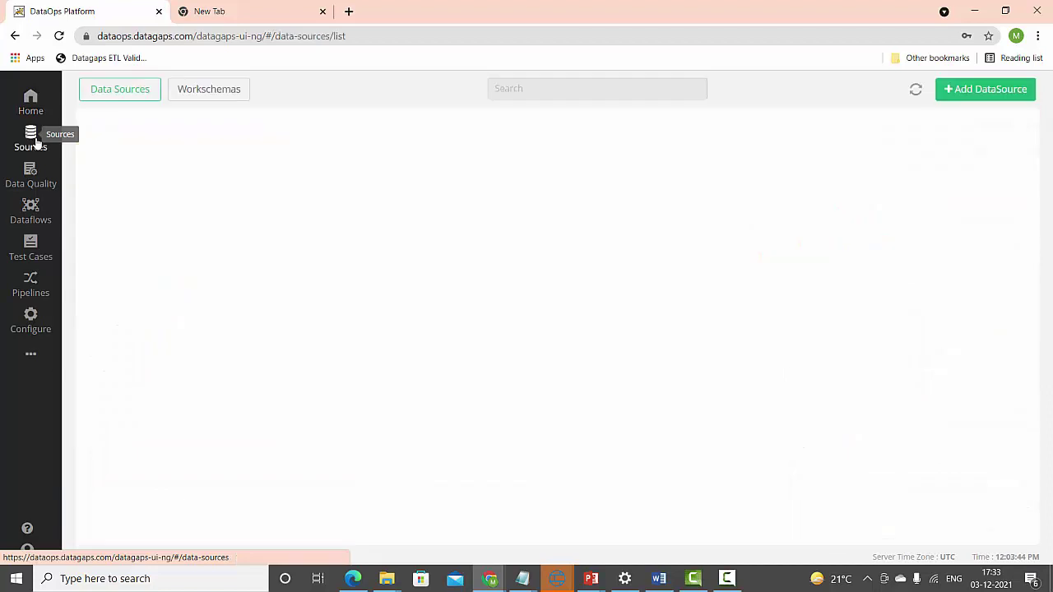
Search the data sources for "SAP" and open the connection details of SAP HANA.
click(515, 93)
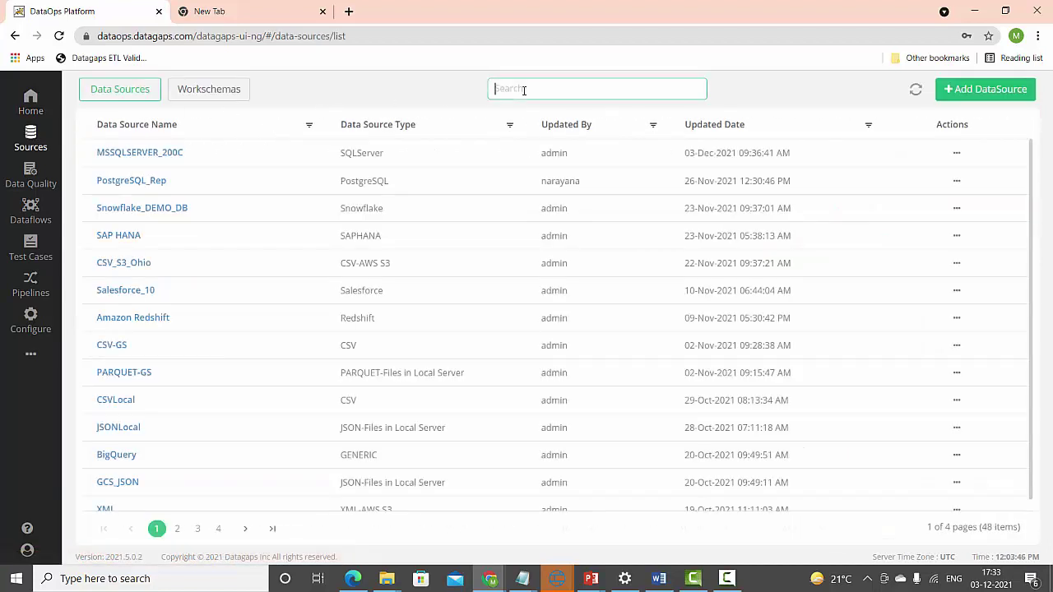
text(SAP)
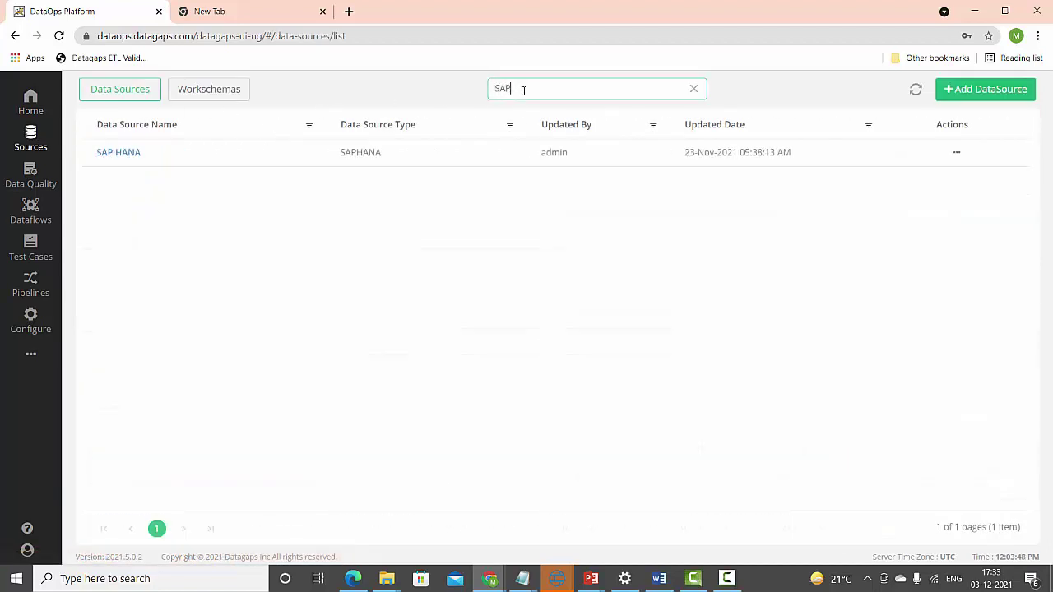
click(115, 155)
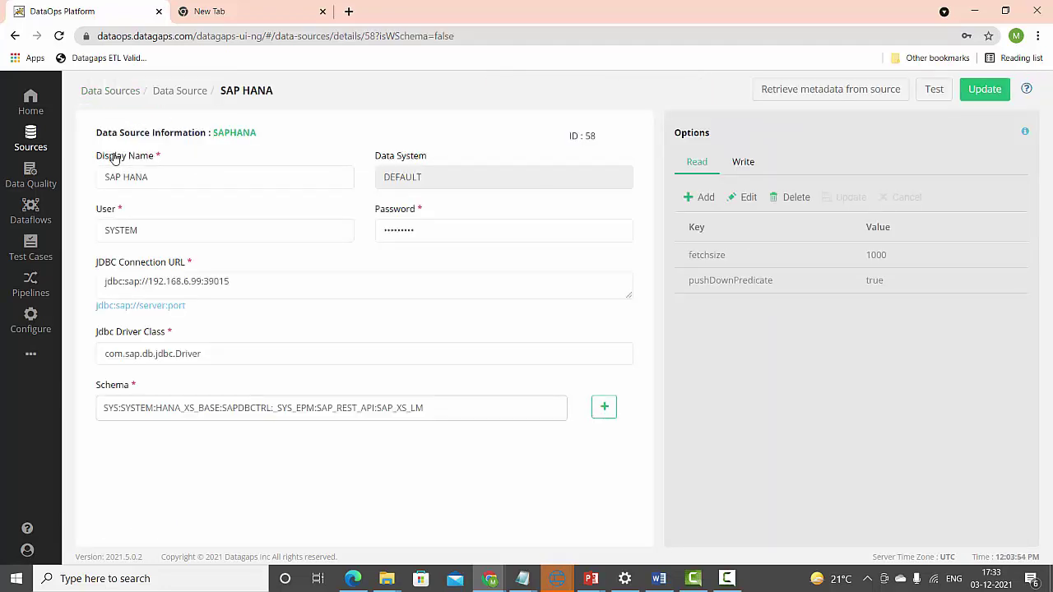
Return to the data sources list, search for "SNo" and open the connection details of Snowflake_DEMO_DB.
click(31, 137)
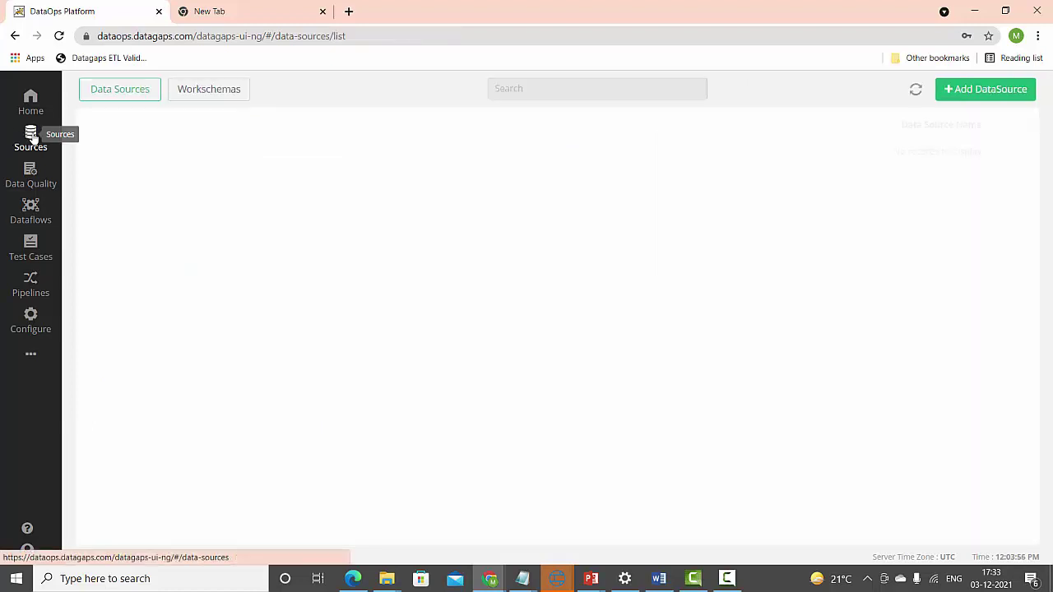
click(519, 89)
text(S)
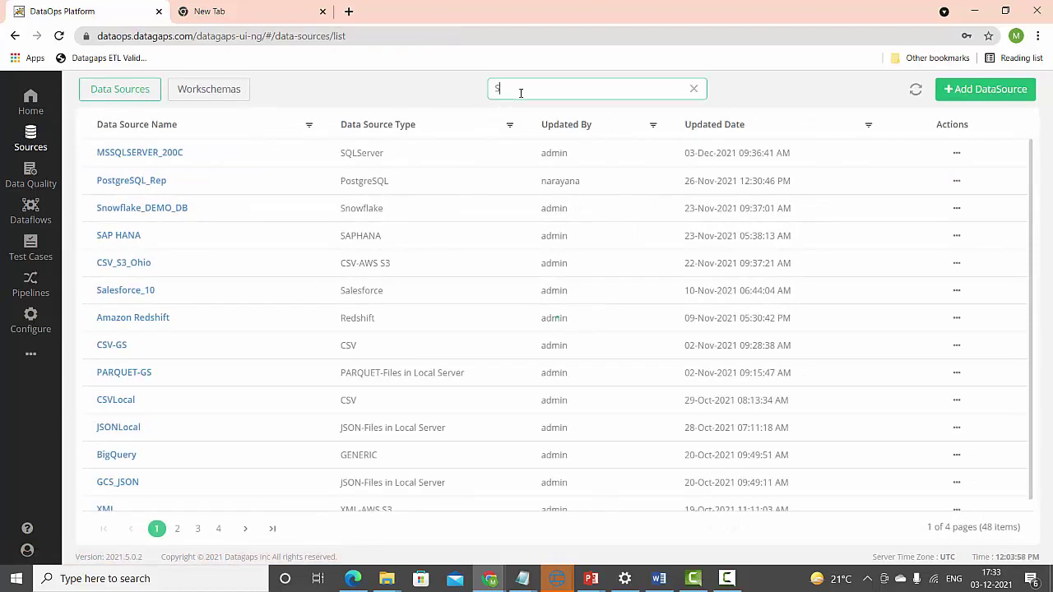
text(No)
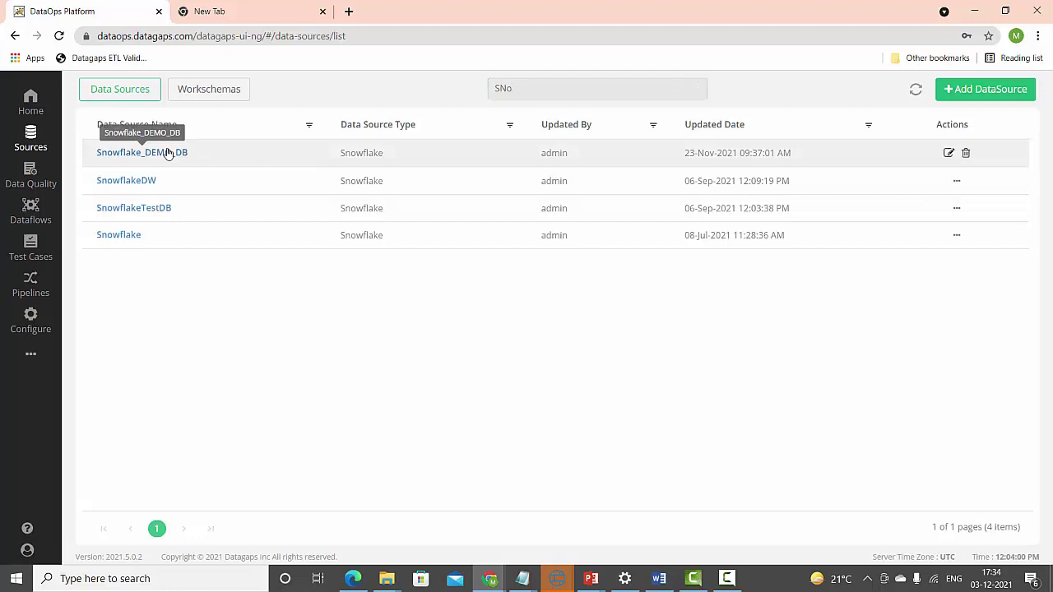
click(168, 154)
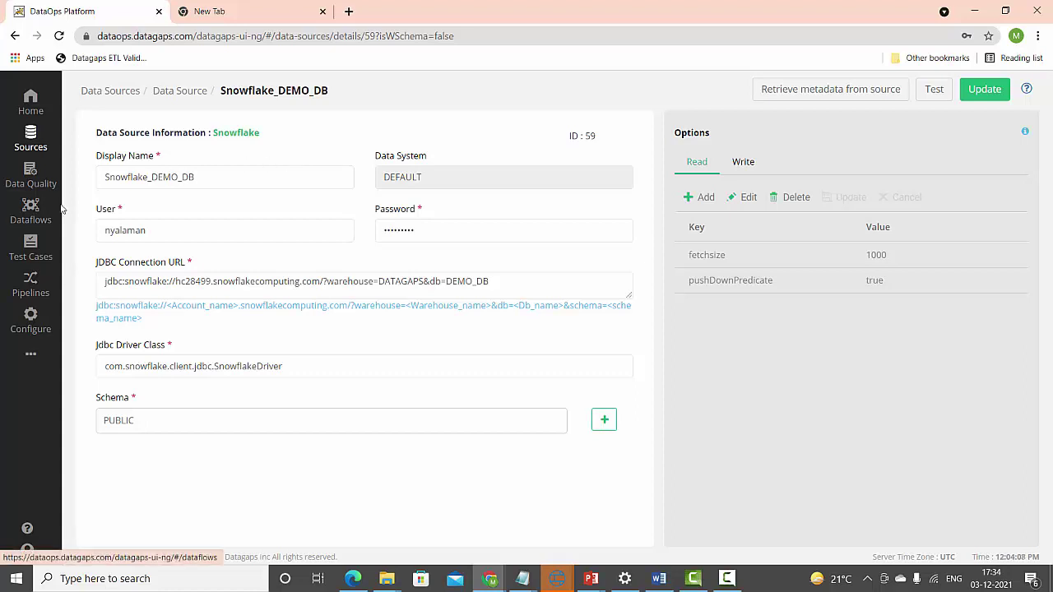
Go to the dataflows list and start generating dataflows with the Generate wizard.
click(33, 100)
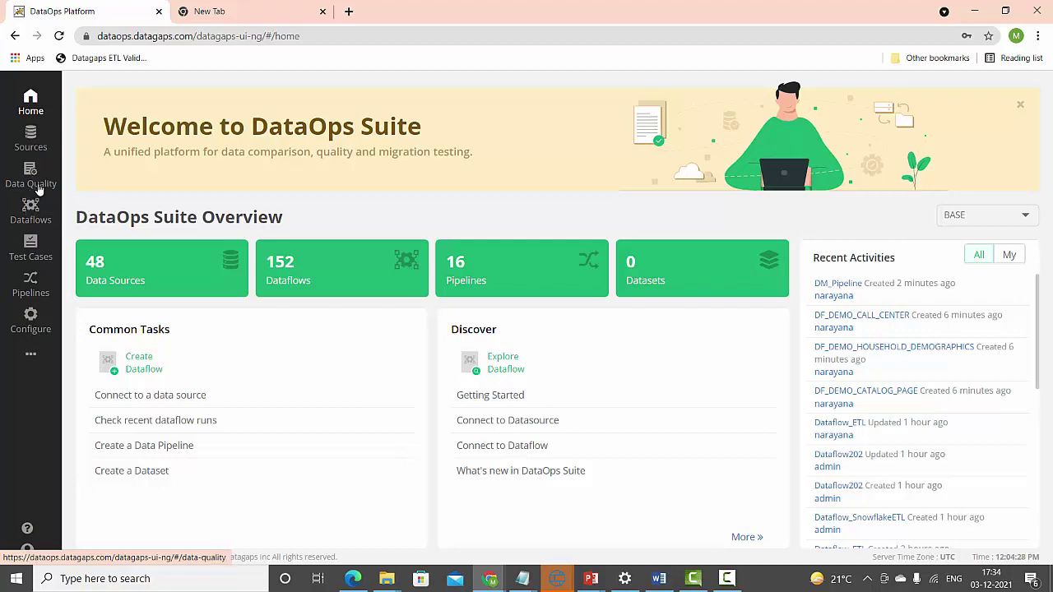
click(33, 210)
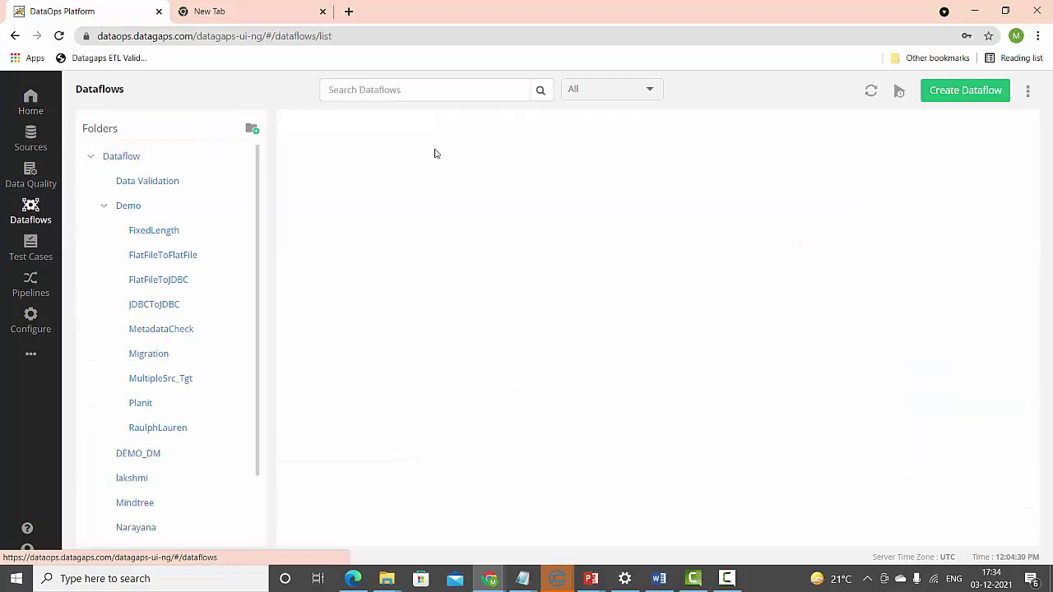
click(1027, 91)
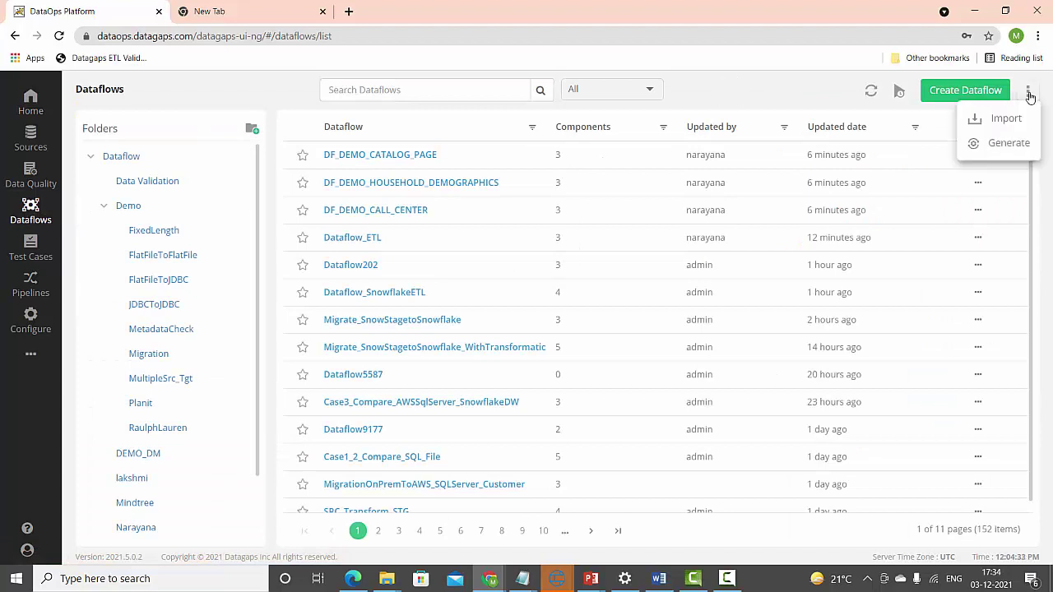
click(1009, 144)
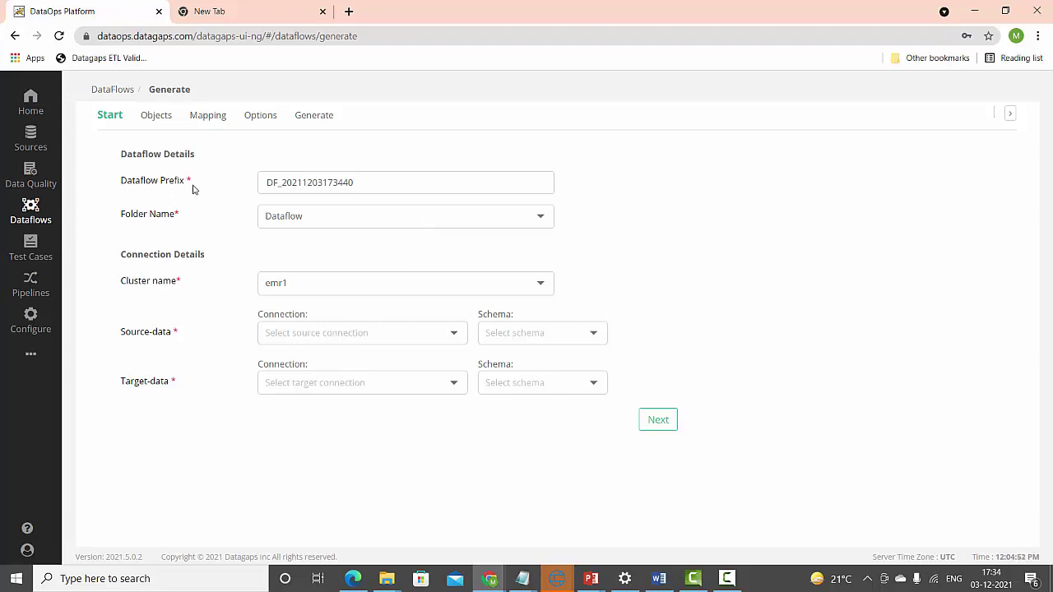
Set the dataflow prefix to DF_Migration.
click(358, 181)
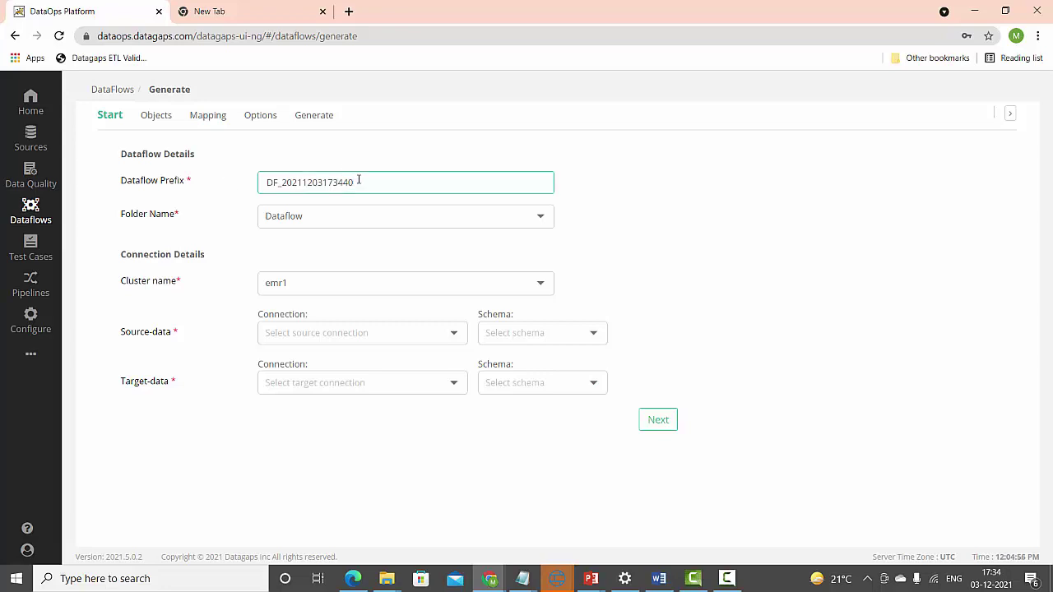
key(BackSpace)
key(BackSpace)
key(BackSpace)
key(BackSpace)
key(BackSpace)
key(BackSpace)
key(BackSpace)
key(BackSpace)
key(BackSpace)
key(BackSpace)
key(BackSpace)
key(BackSpace)
key(BackSpace)
key(BackSpace)
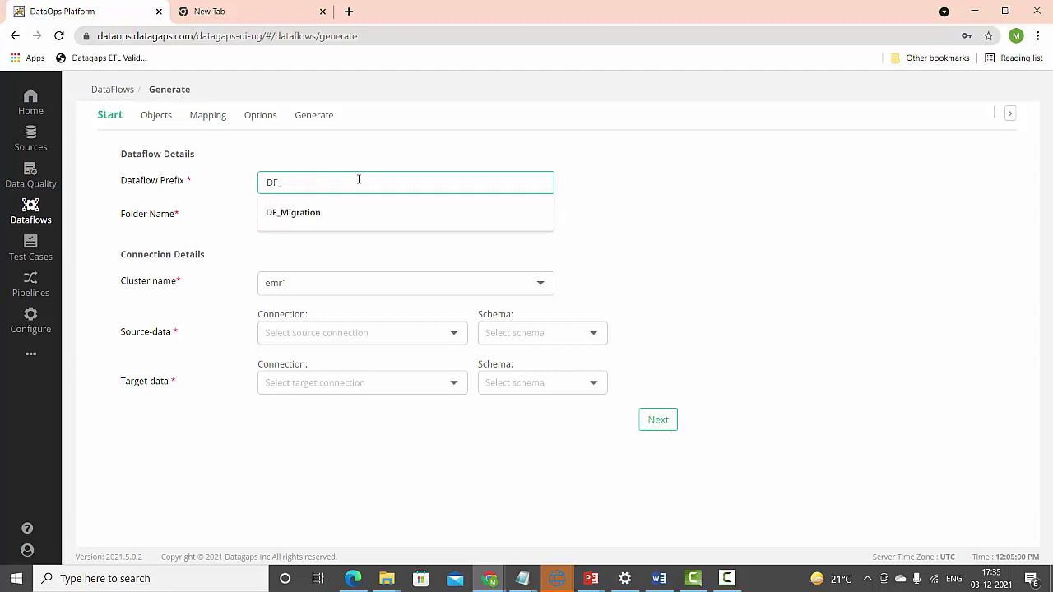
text(Migration)
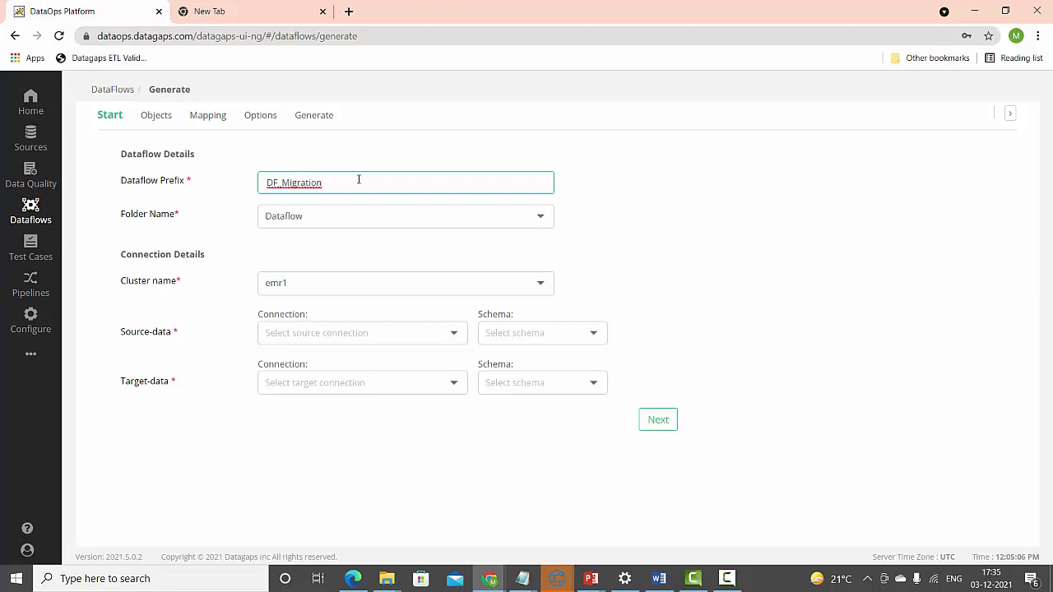
Choose Demo as the dataflow folder and sampleLivy as the cluster.
click(343, 220)
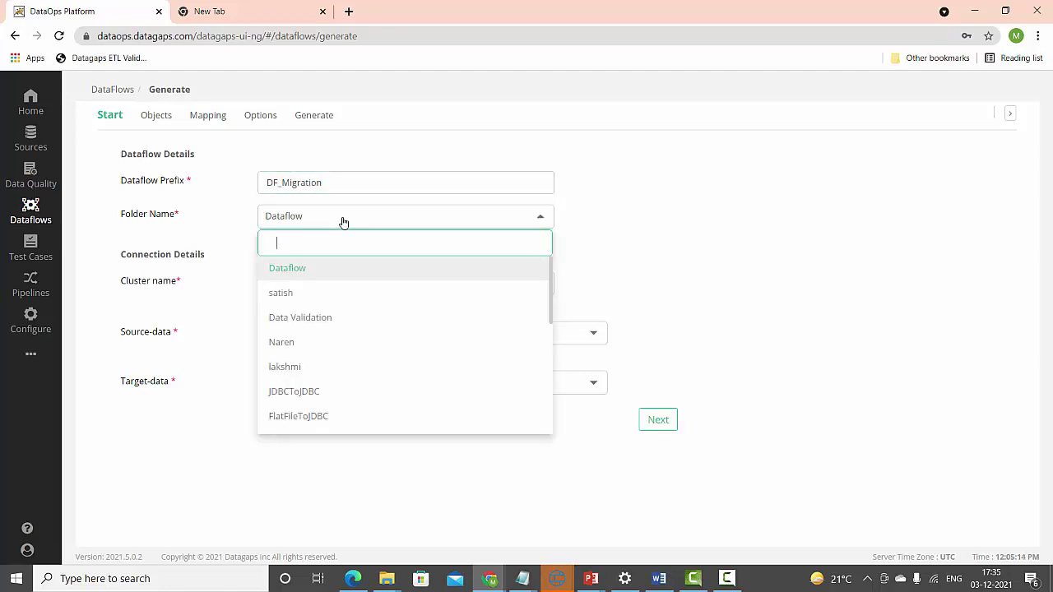
text(DEmo)
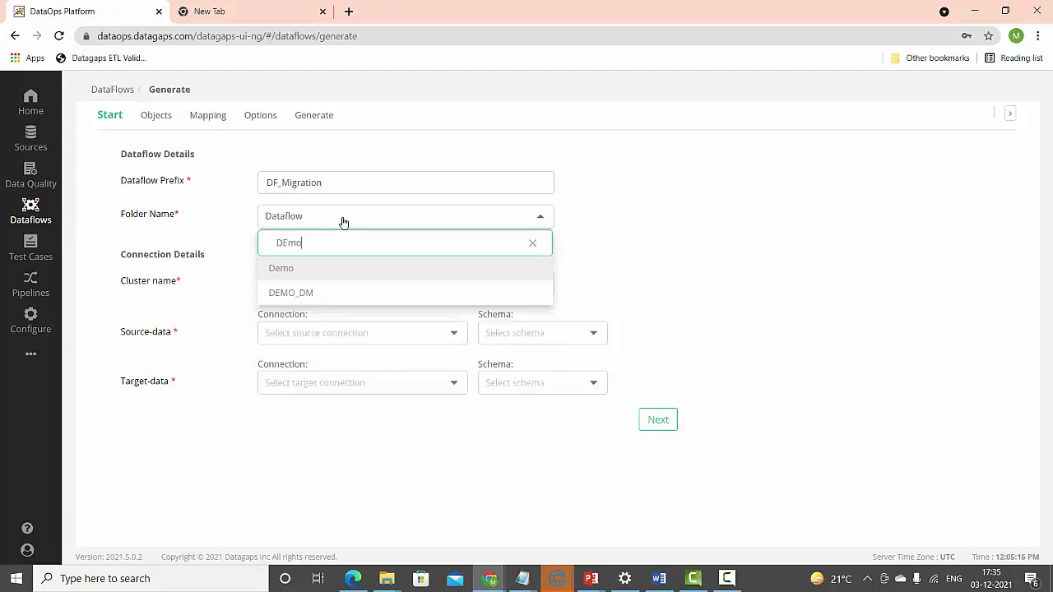
click(296, 272)
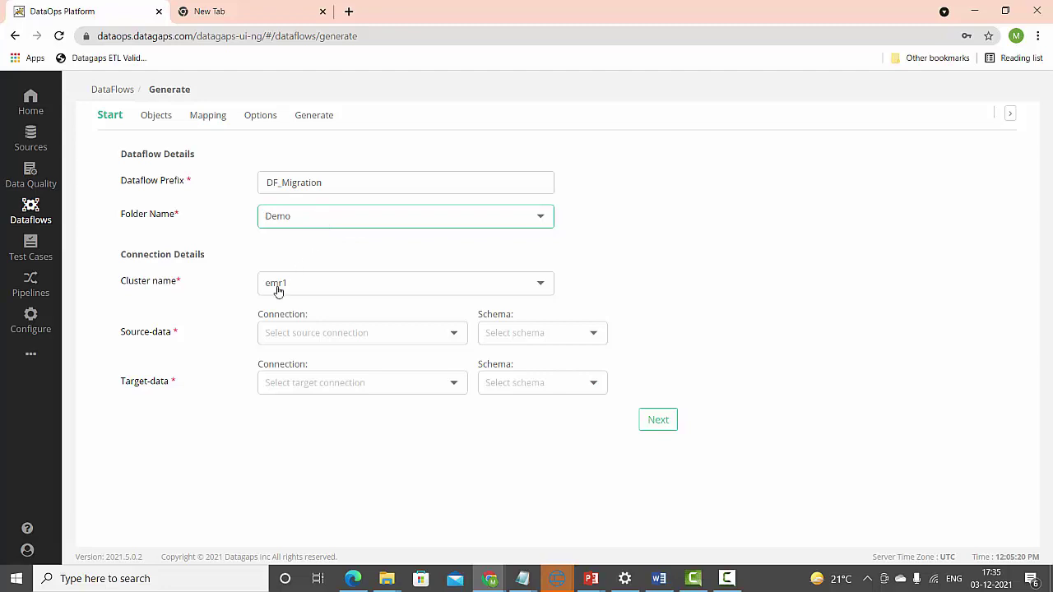
click(308, 295)
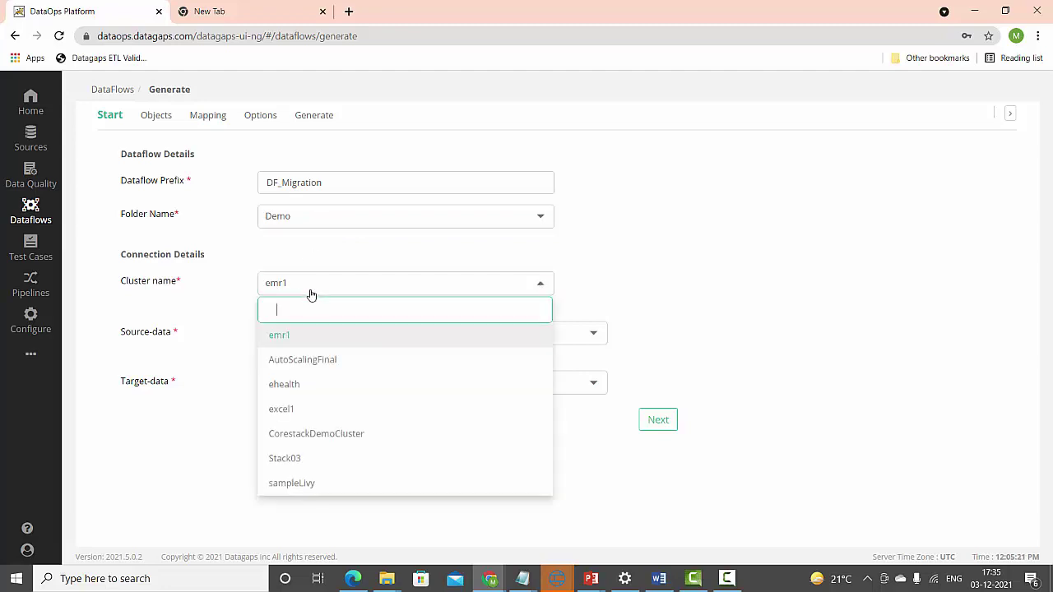
click(297, 491)
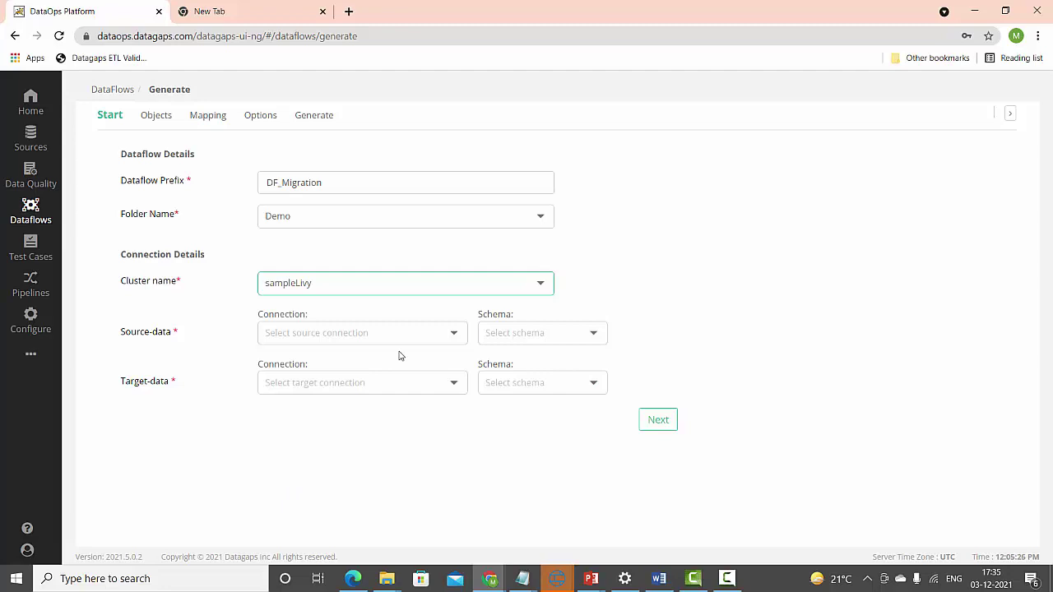
Set the source data to the SAP HANA connection with the SYSTEM schema.
click(326, 335)
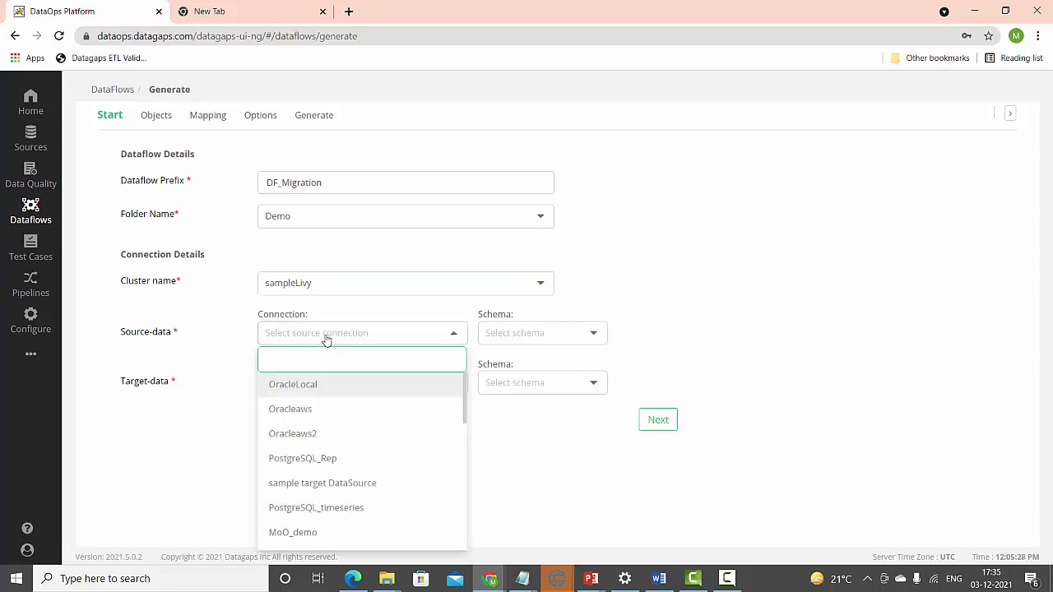
text(SAP)
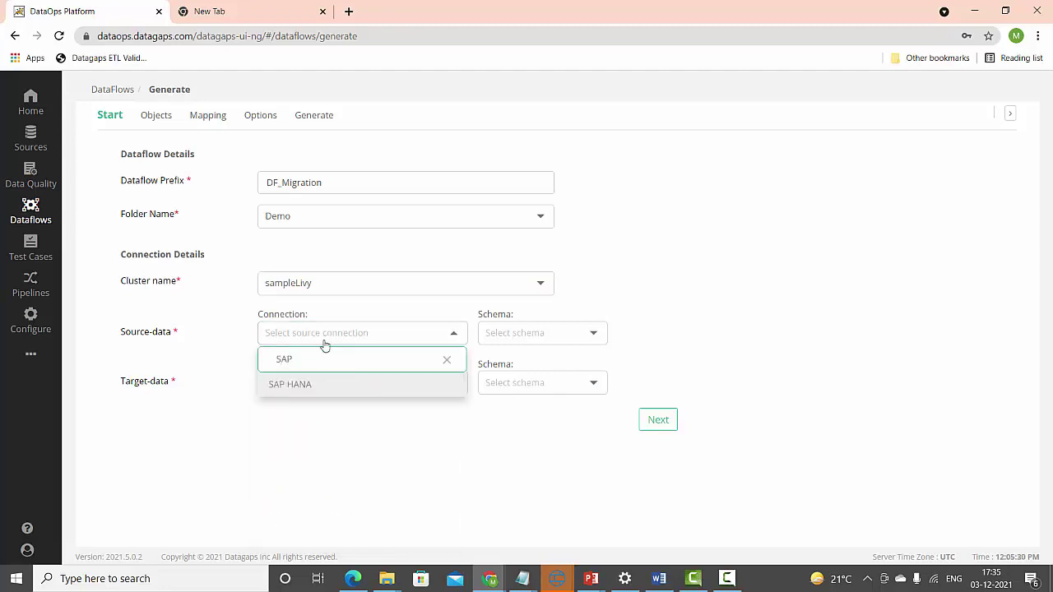
click(303, 387)
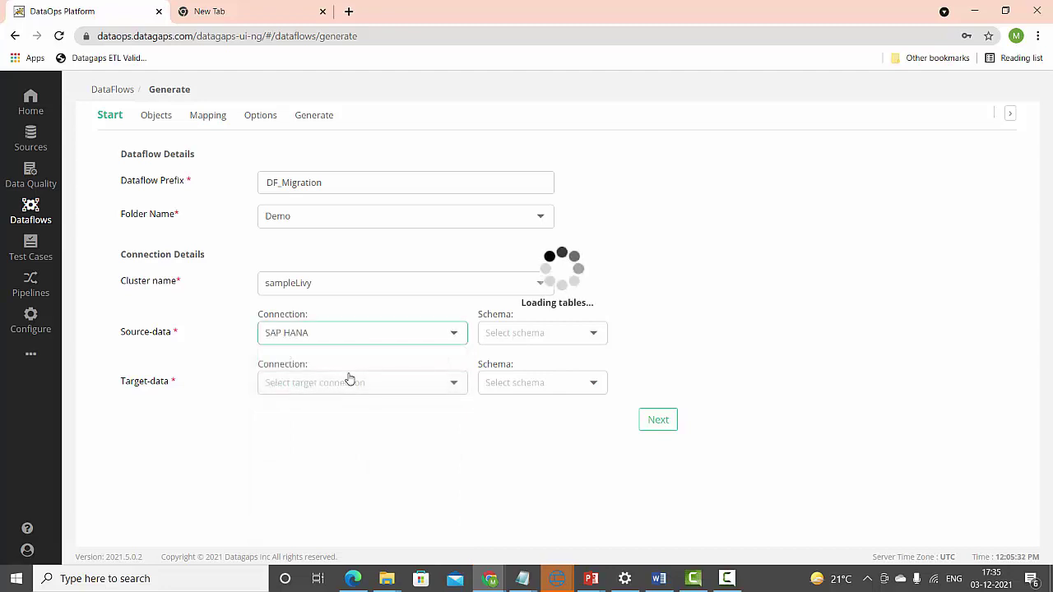
click(534, 337)
click(513, 392)
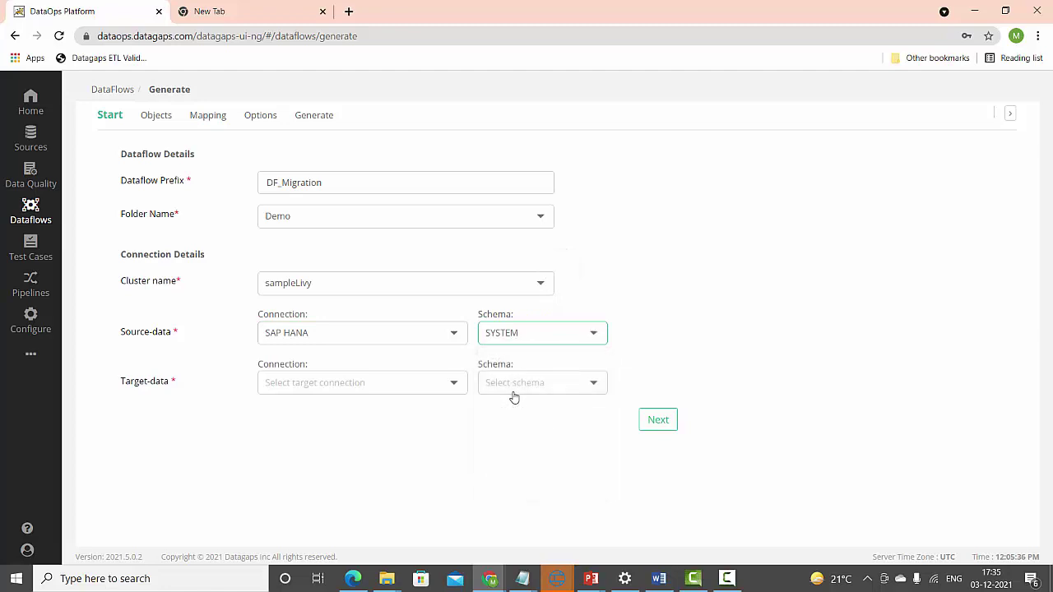
Set the target data to the Snowflake_DEMO_DB connection with the PUBLIC schema and continue to the object selection.
click(410, 386)
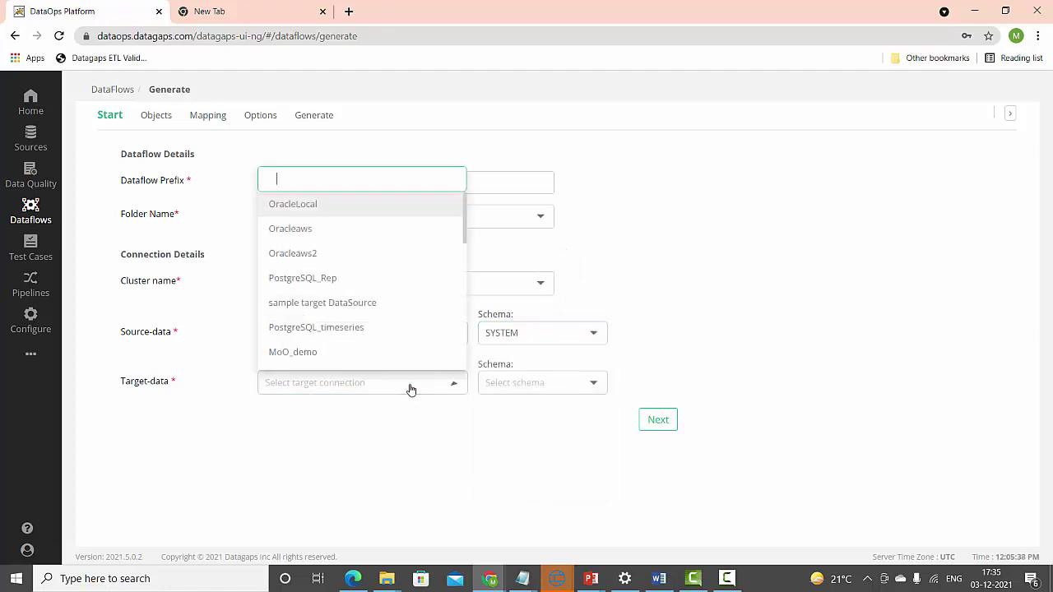
text(Snow)
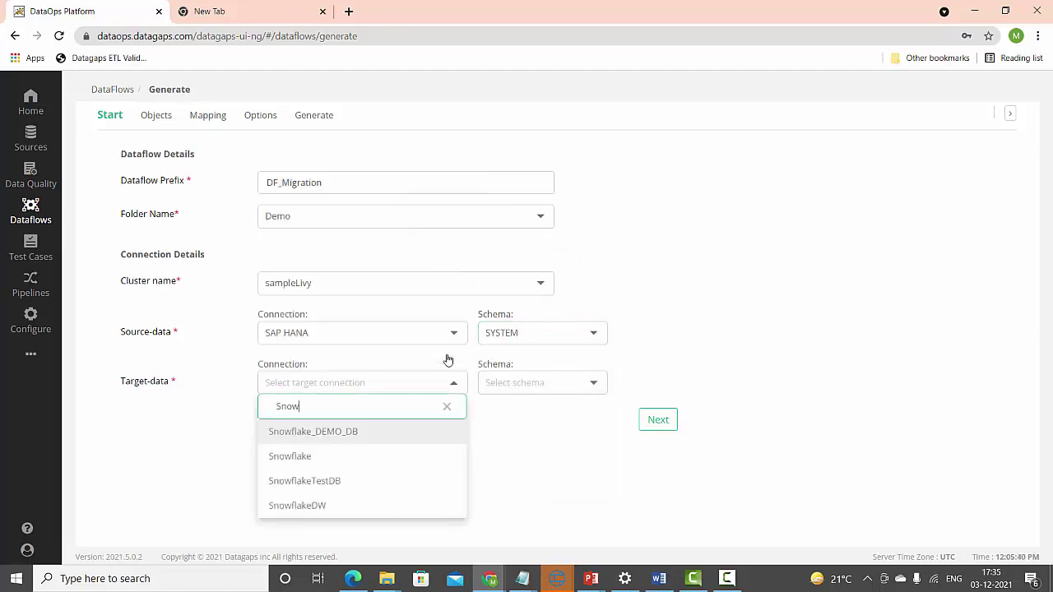
click(343, 434)
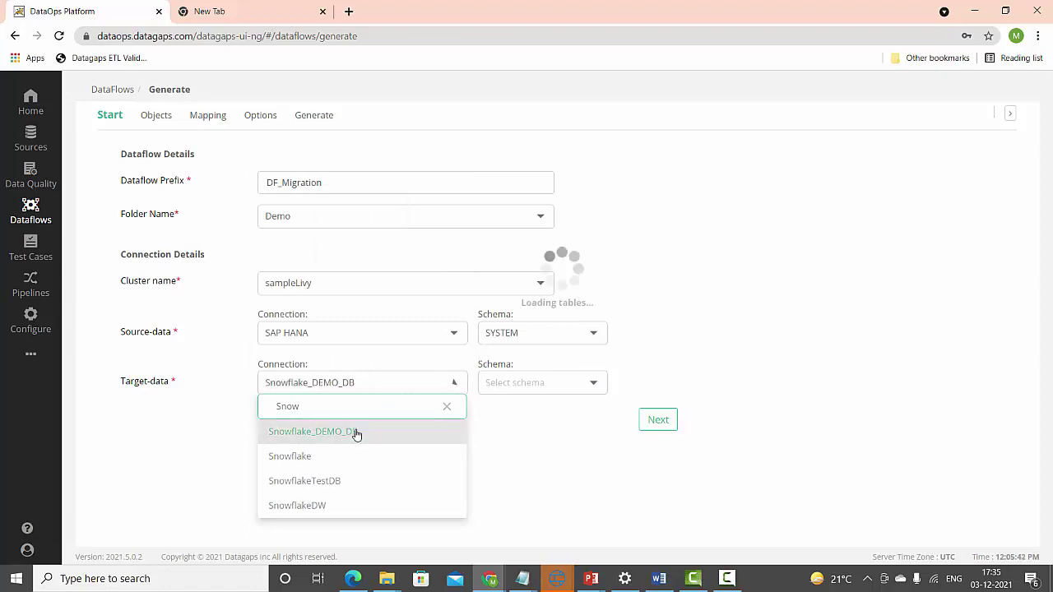
click(520, 395)
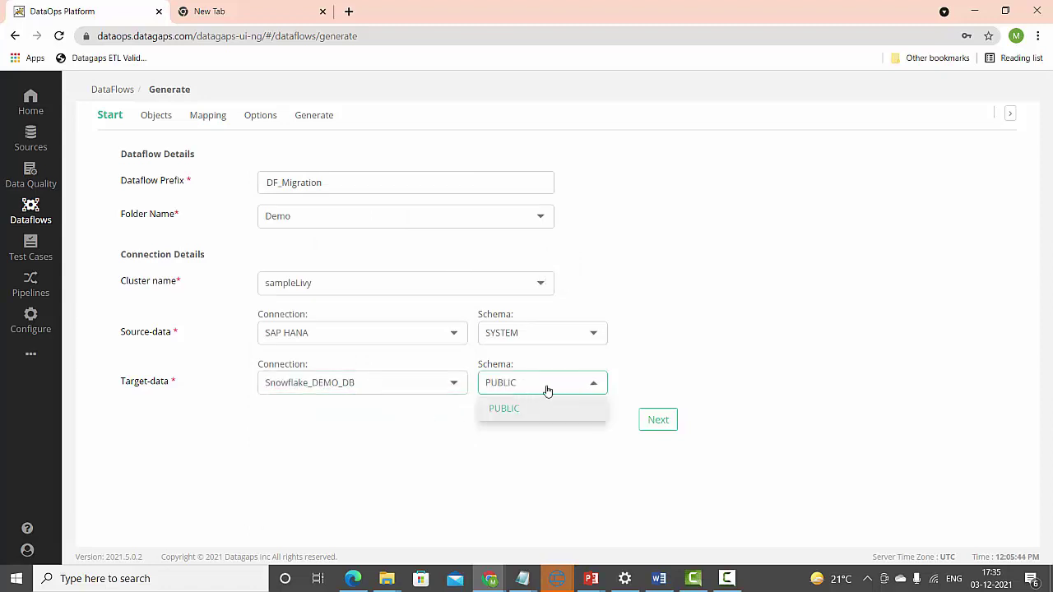
click(728, 358)
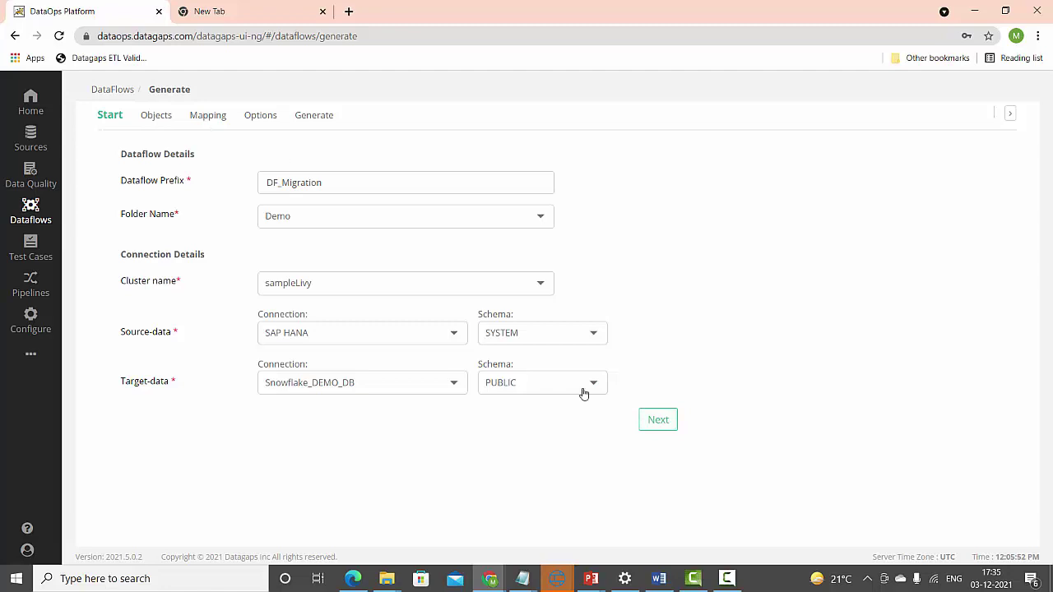
click(650, 420)
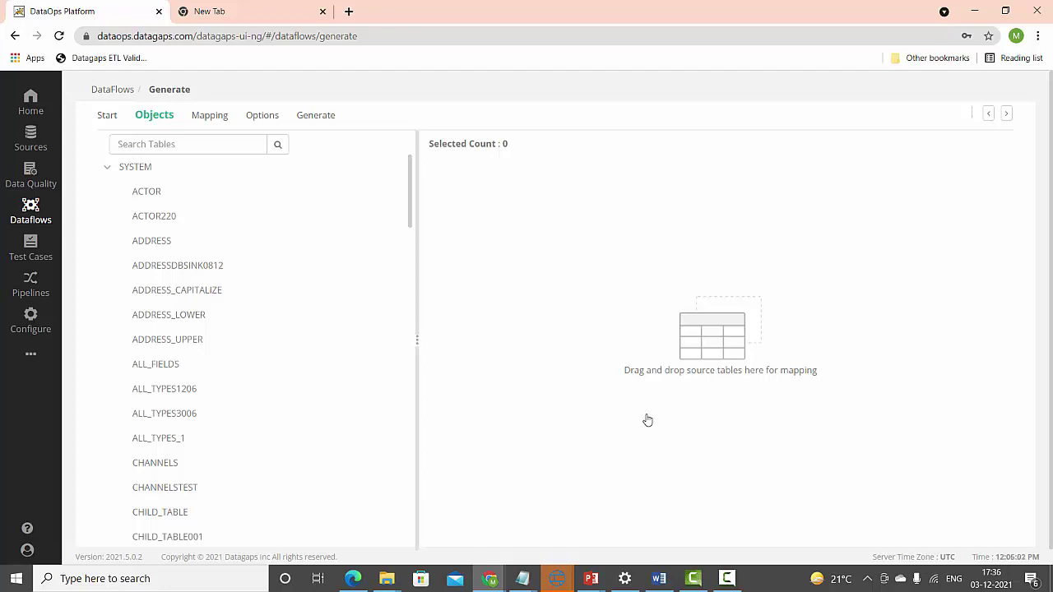
Search the SYSTEM tables for "Customers1m" and add the CUSTOMERS1M table as a source object for mapping.
click(211, 145)
text(Customer)
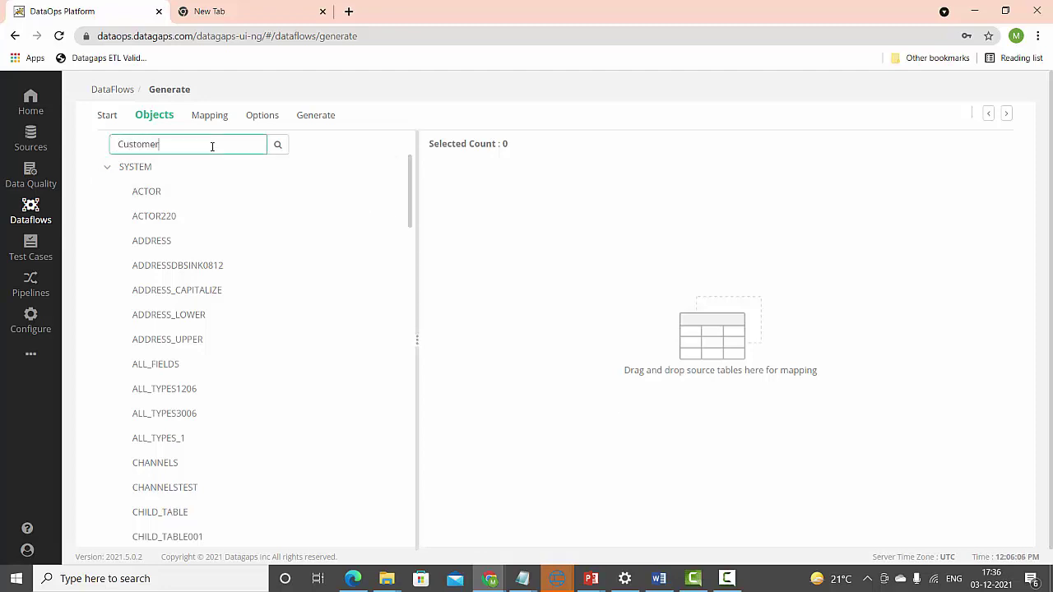
text(s1m)
click(280, 146)
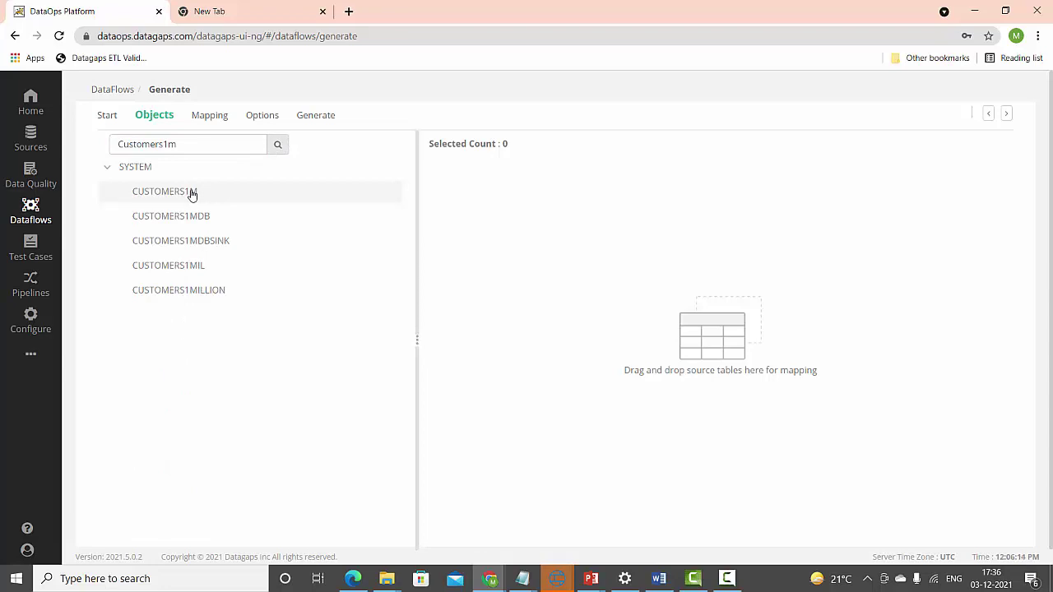
drag(191, 194, 552, 194)
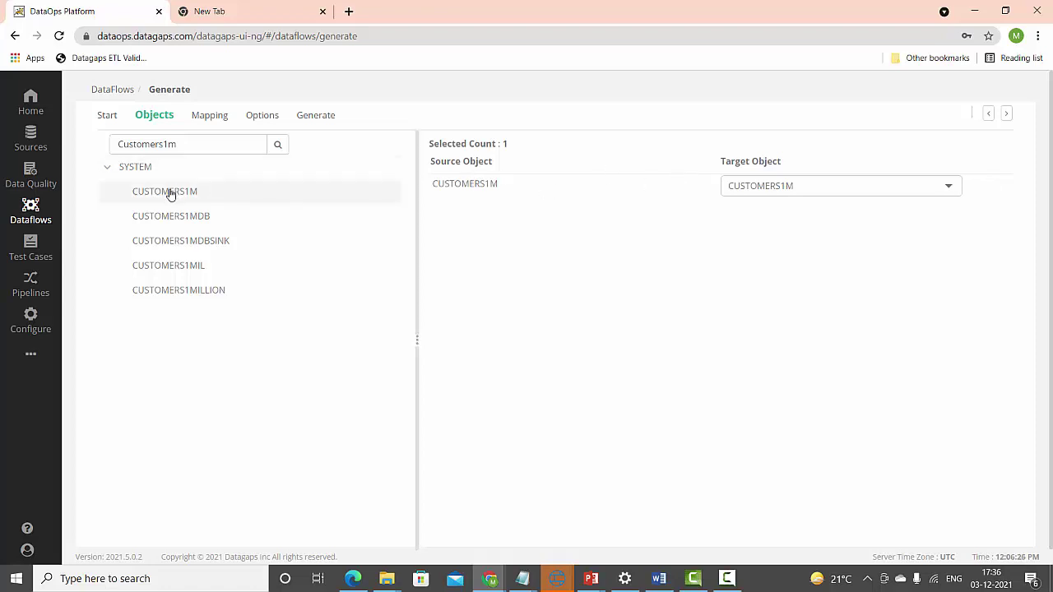
Review the target tables available for the CUSTOMERS1M source object, keeping CUSTOMERS1M as its target.
click(785, 192)
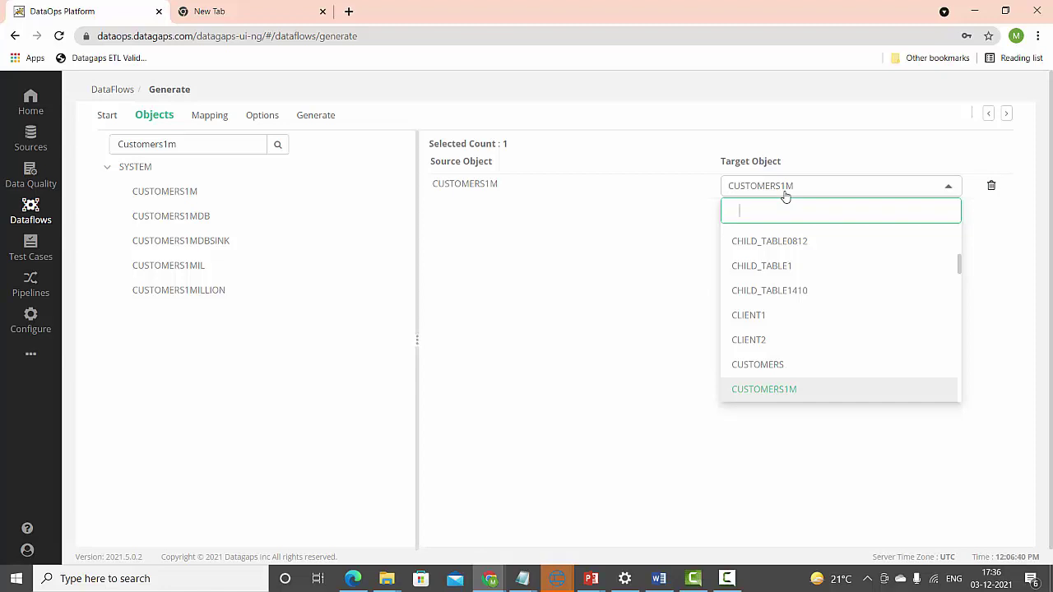
click(785, 195)
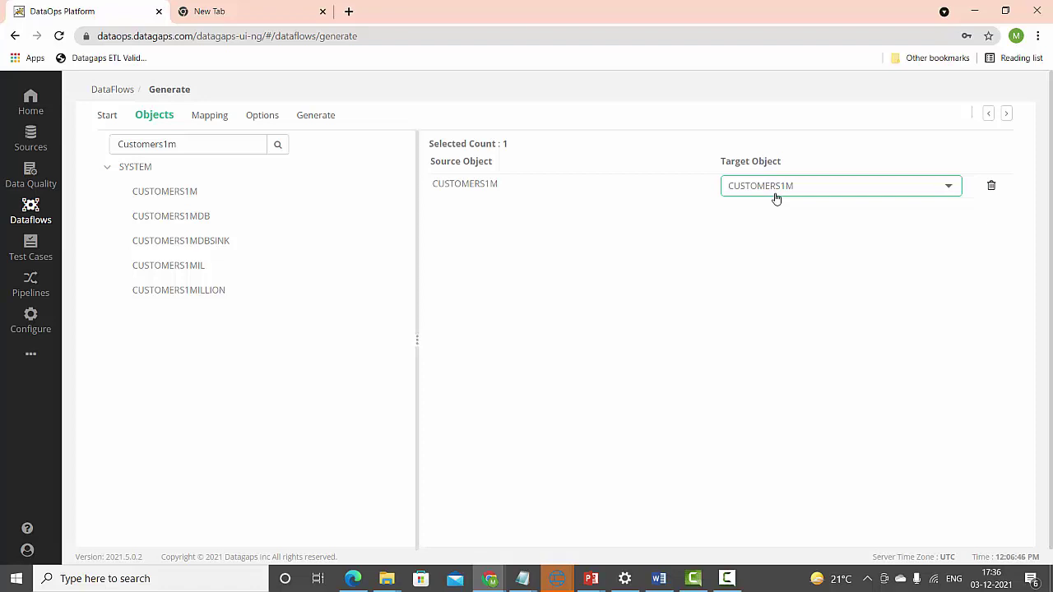
click(776, 196)
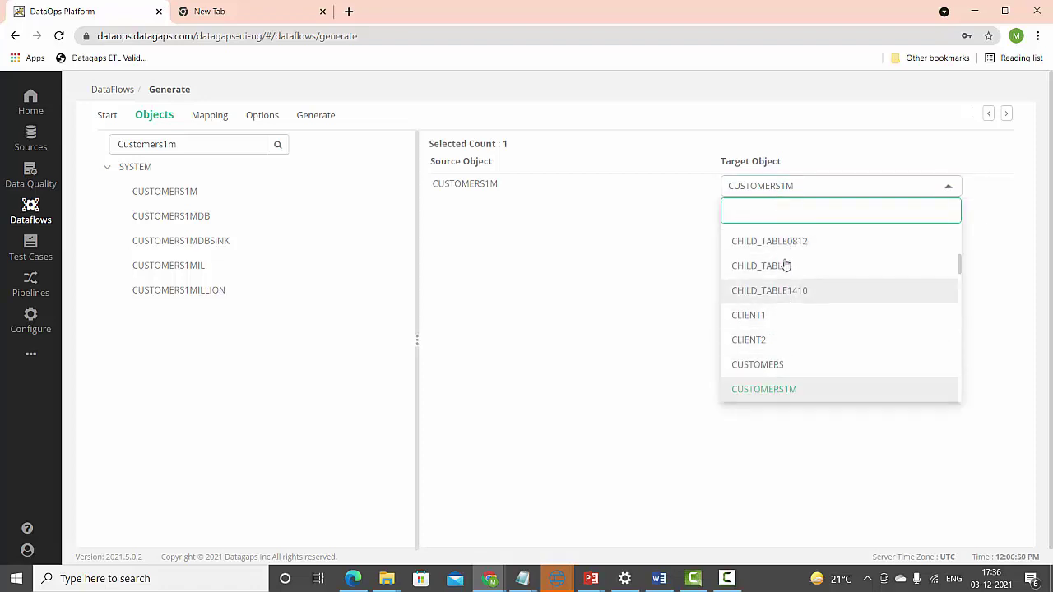
click(663, 260)
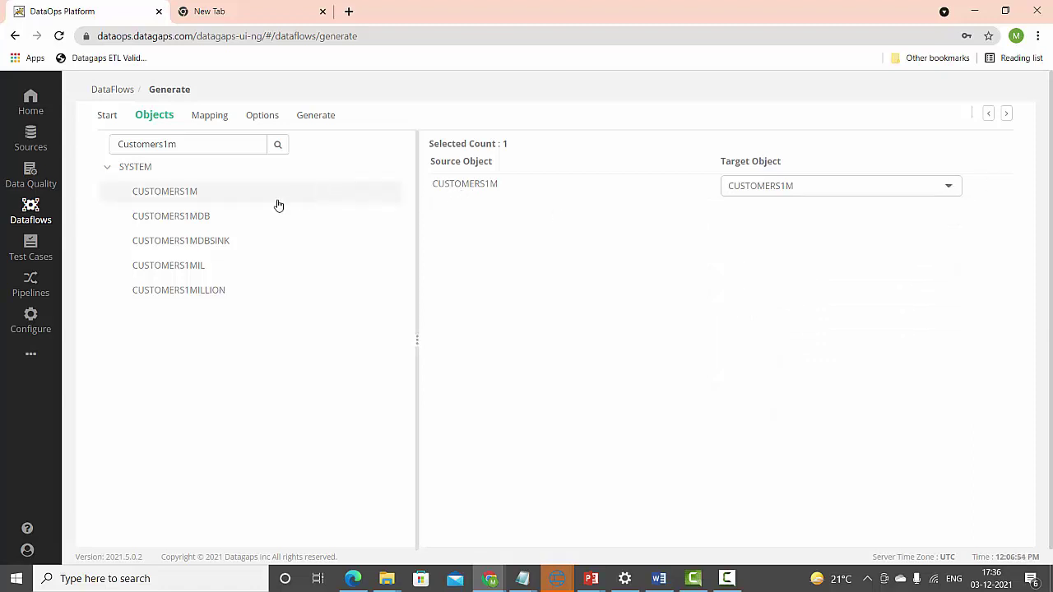
mouse_move(466, 188)
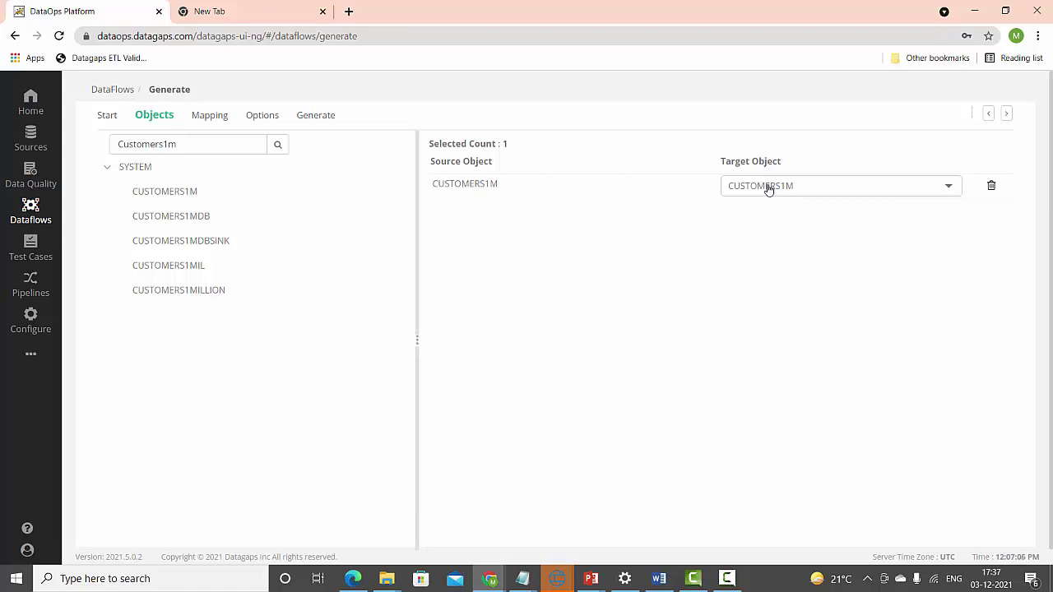
Search the SYSTEM tables for "SAmple" and add the SAMPLESUPERSTORE table as a source object.
click(199, 144)
text(a)
key(ctrl+a)
text(D)
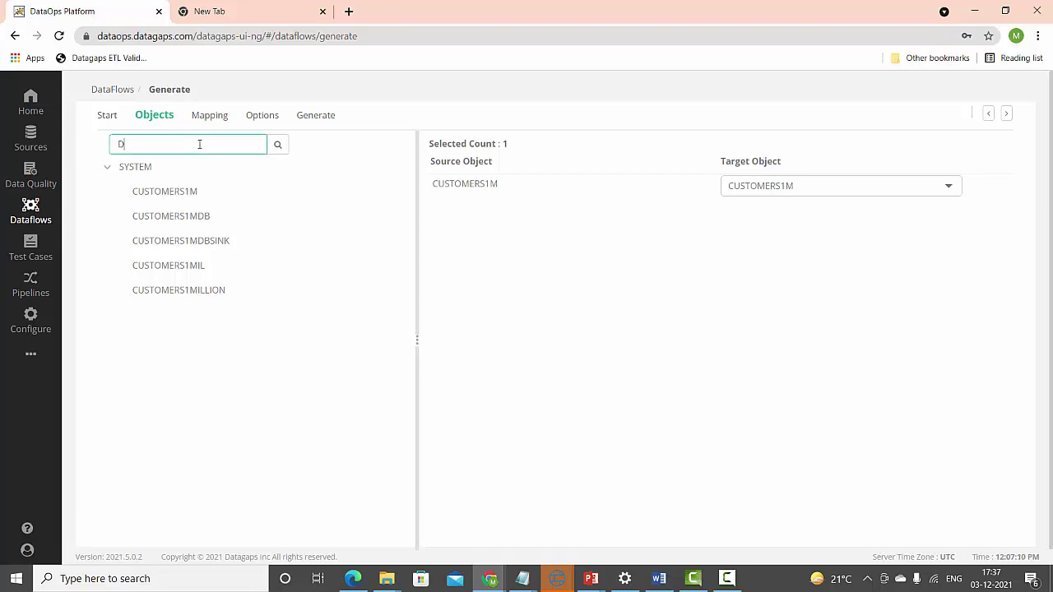
key(BackSpace)
text(SAmple)
click(276, 147)
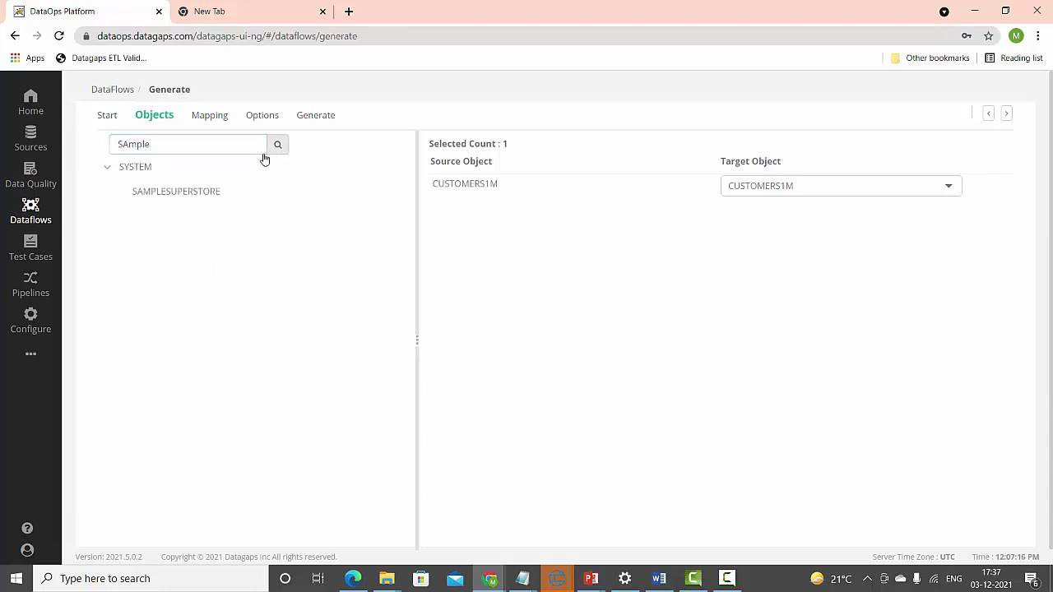
drag(195, 195, 464, 202)
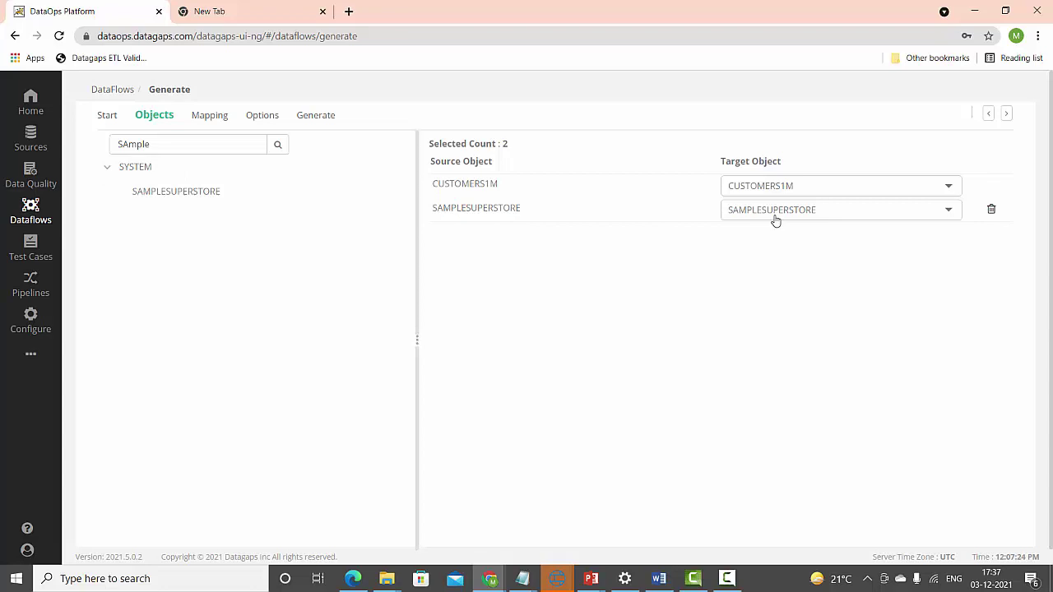
Search the SYSTEM tables for "Actor", add the ACTOR table as a source object and continue to the column mapping.
click(173, 140)
key(ctrl+a)
text(Actor)
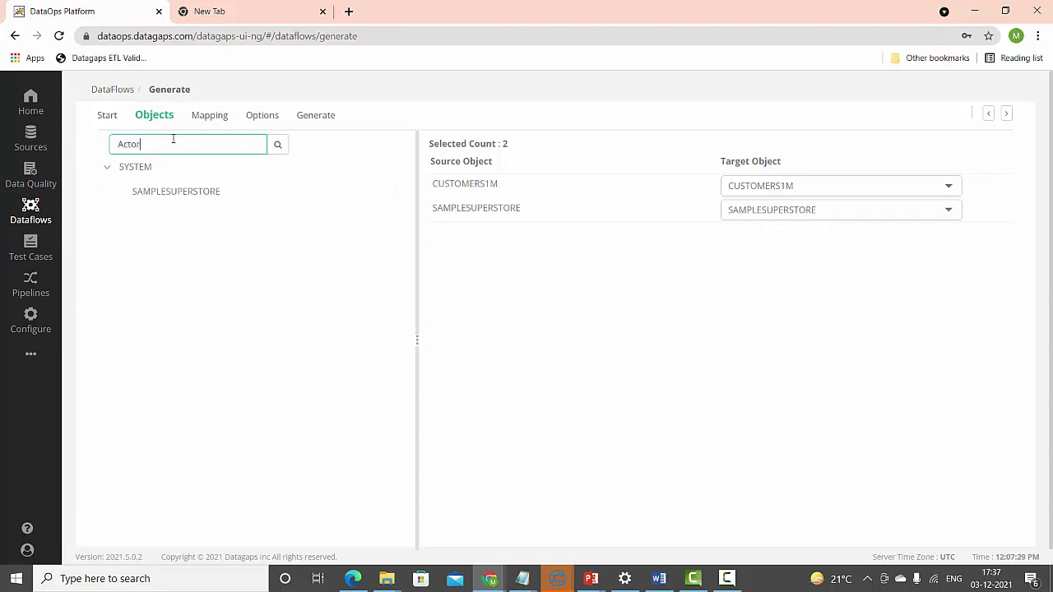
click(277, 144)
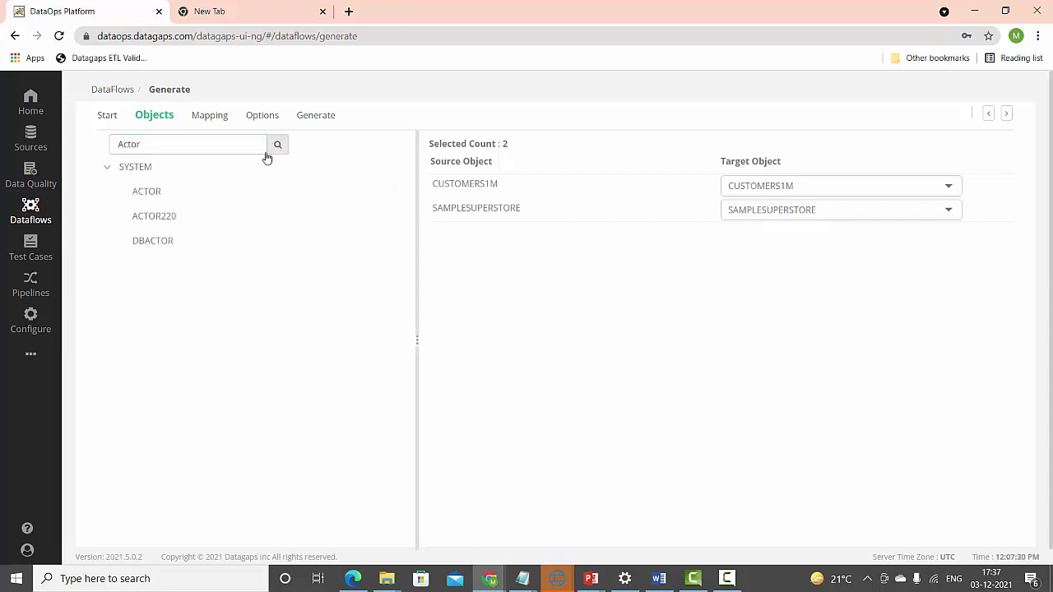
drag(146, 200, 512, 244)
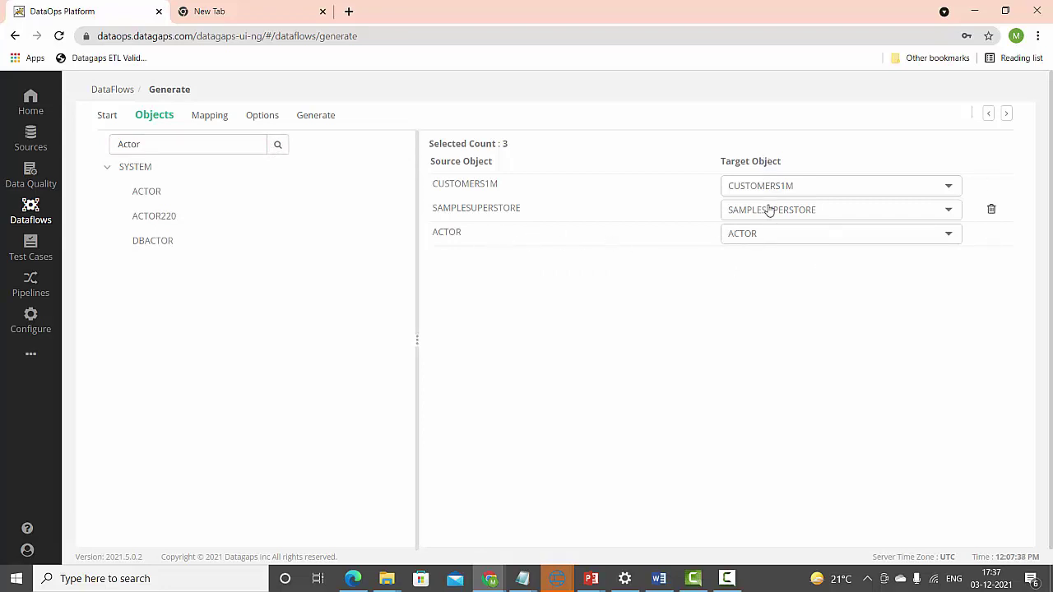
click(1008, 114)
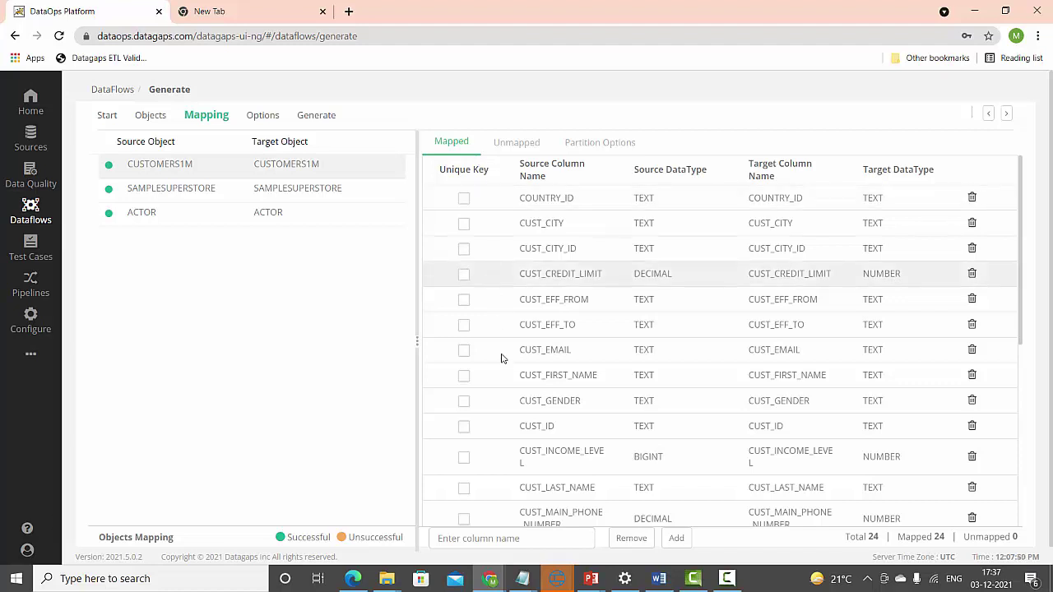
Mark the unique keys for the mapped tables: CUST_ID for CUSTOMERS1M, Row_ID for SAMPLESUPERSTORE and actor_id for ACTOR.
click(464, 432)
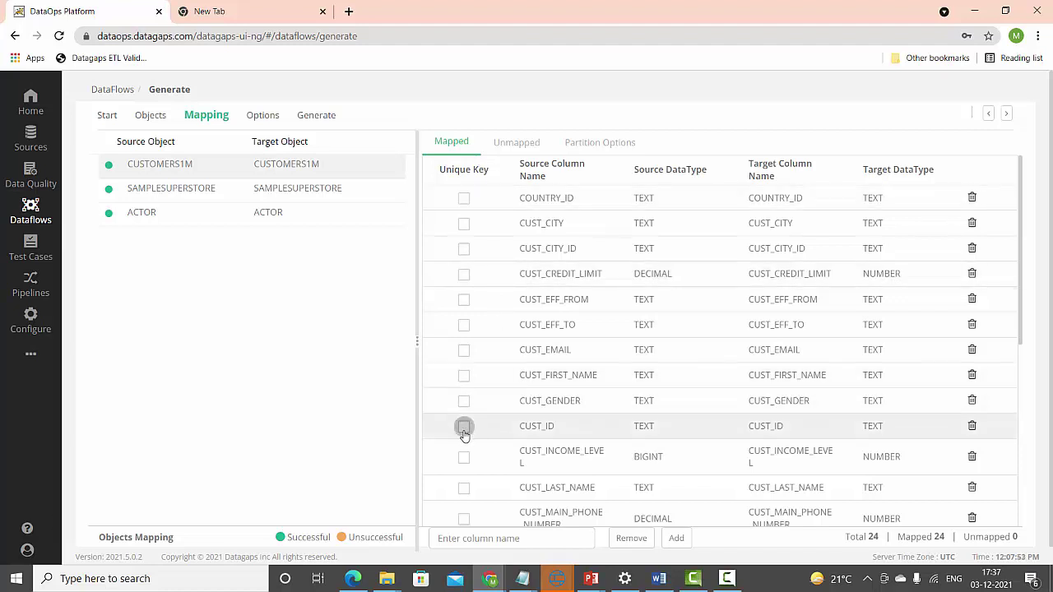
click(290, 192)
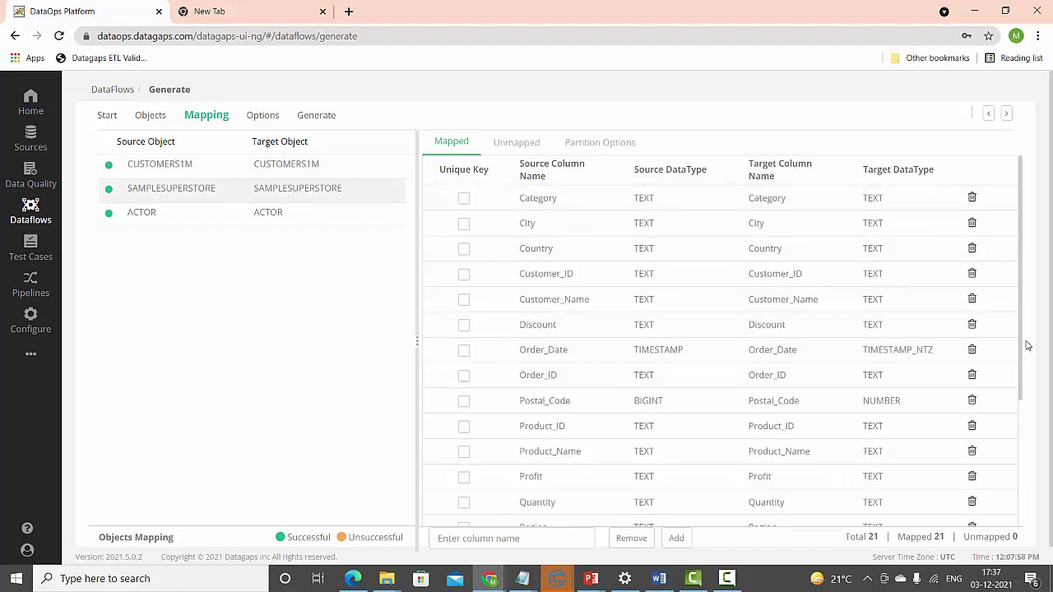
drag(1022, 348, 1038, 493)
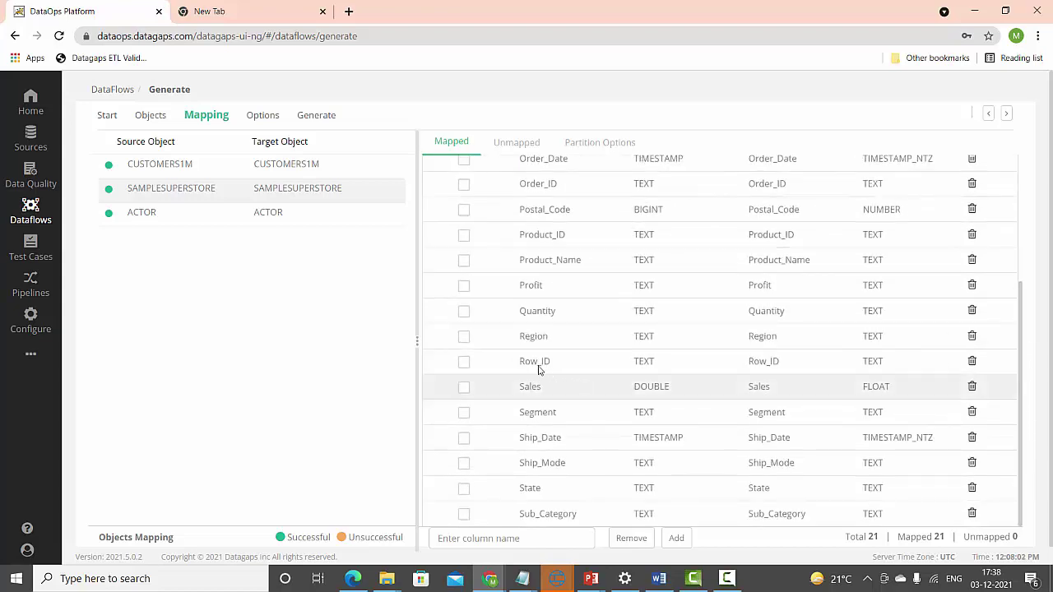
click(465, 364)
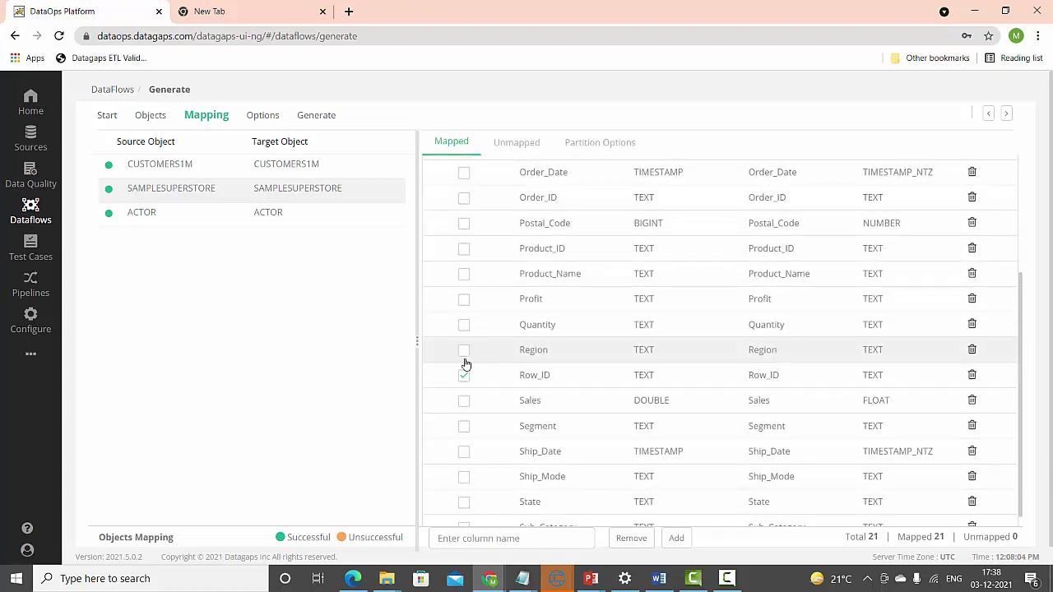
click(271, 224)
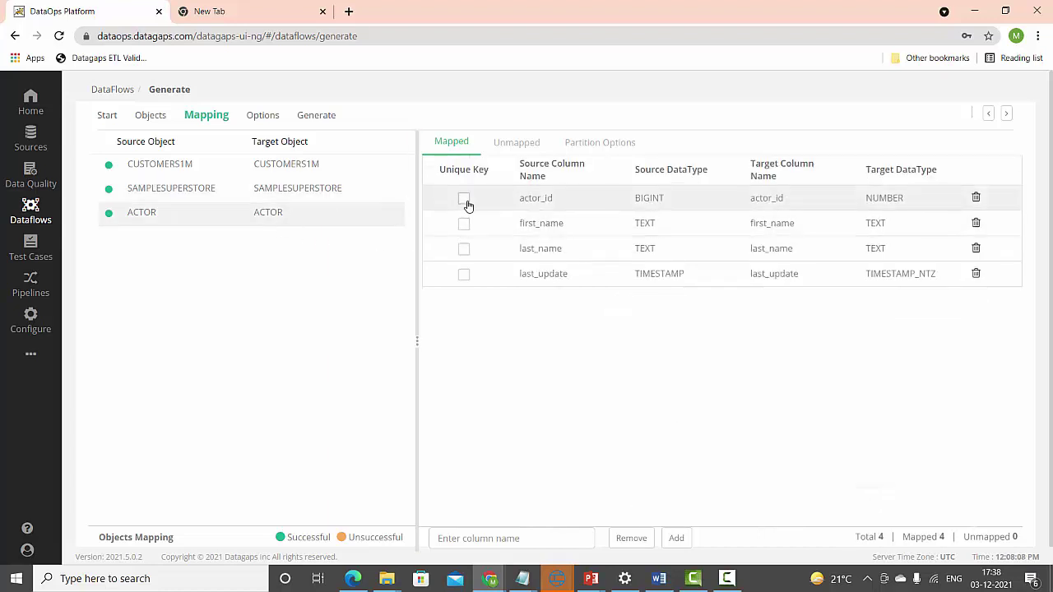
click(466, 199)
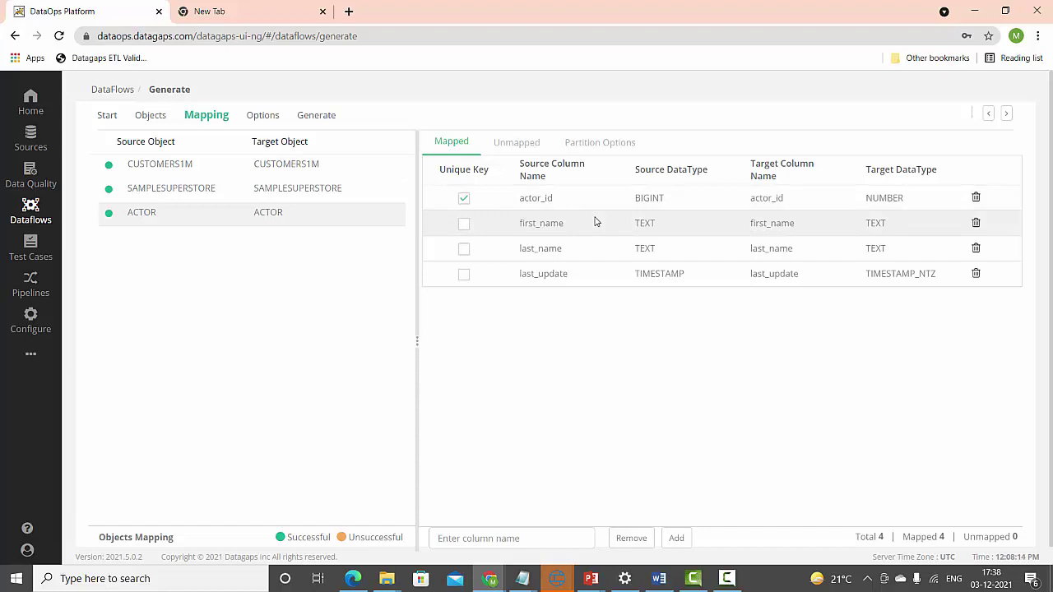
Review the ACTOR table's unmapped columns and the partition types available for its source.
click(515, 147)
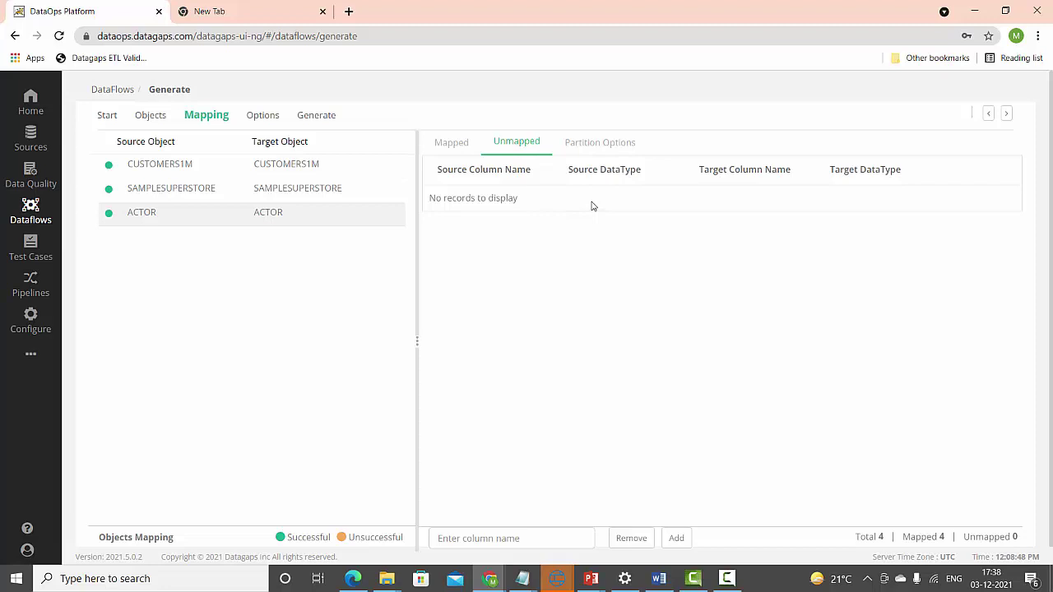
click(604, 142)
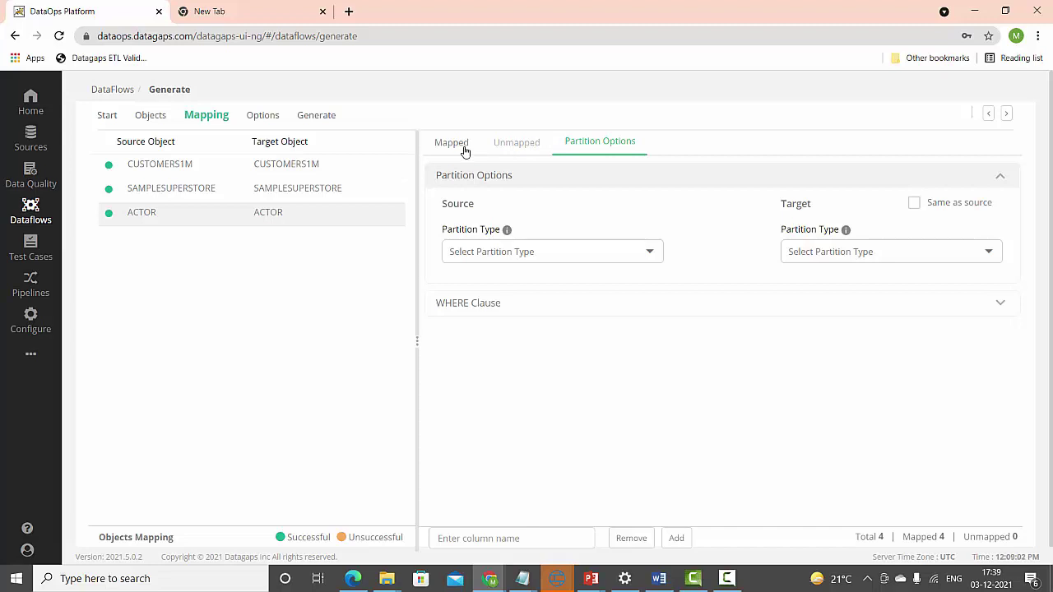
click(598, 256)
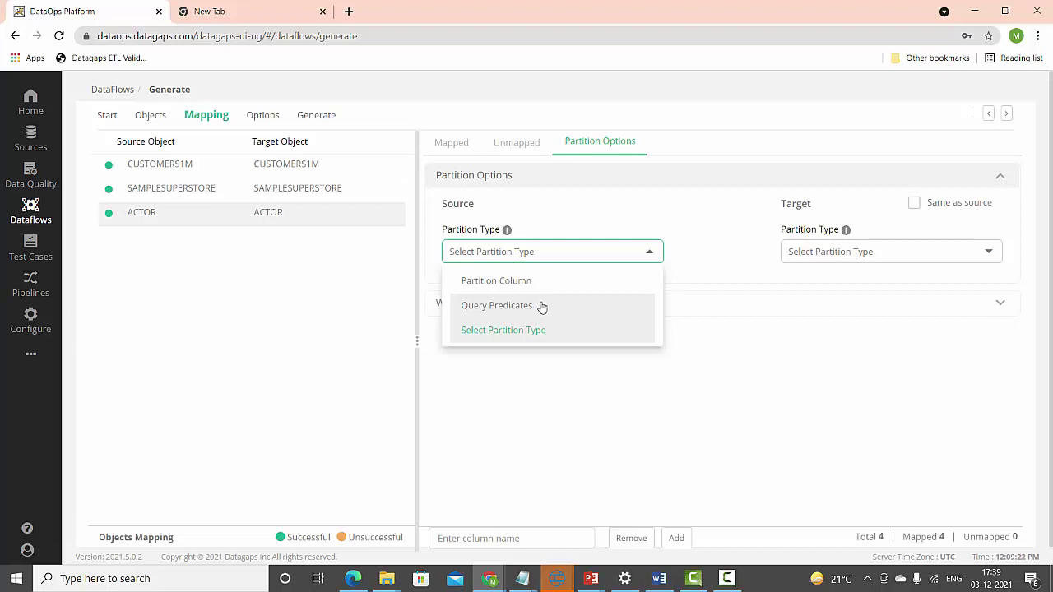
click(756, 337)
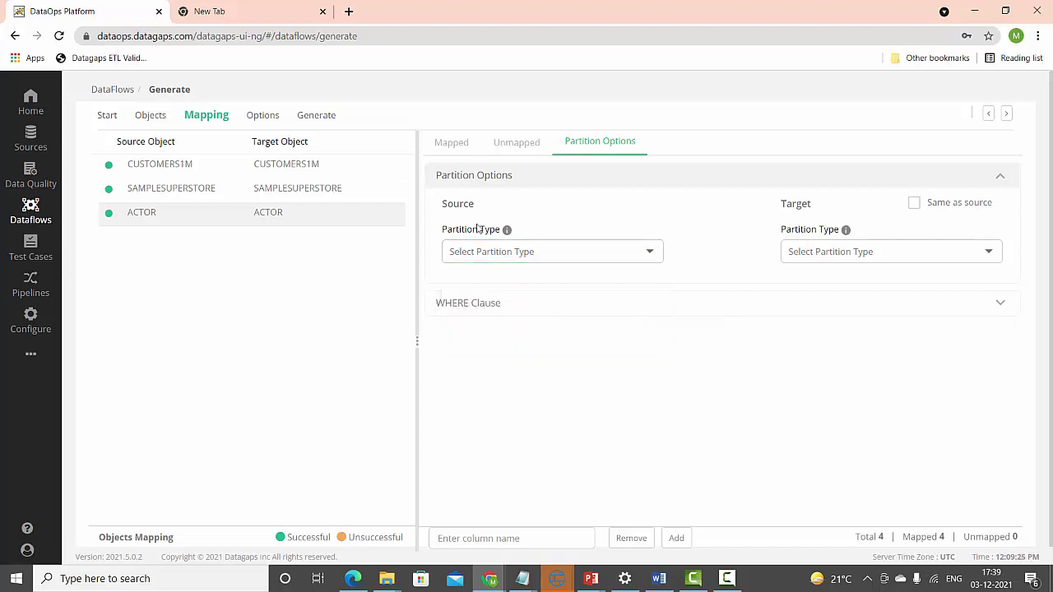
click(459, 146)
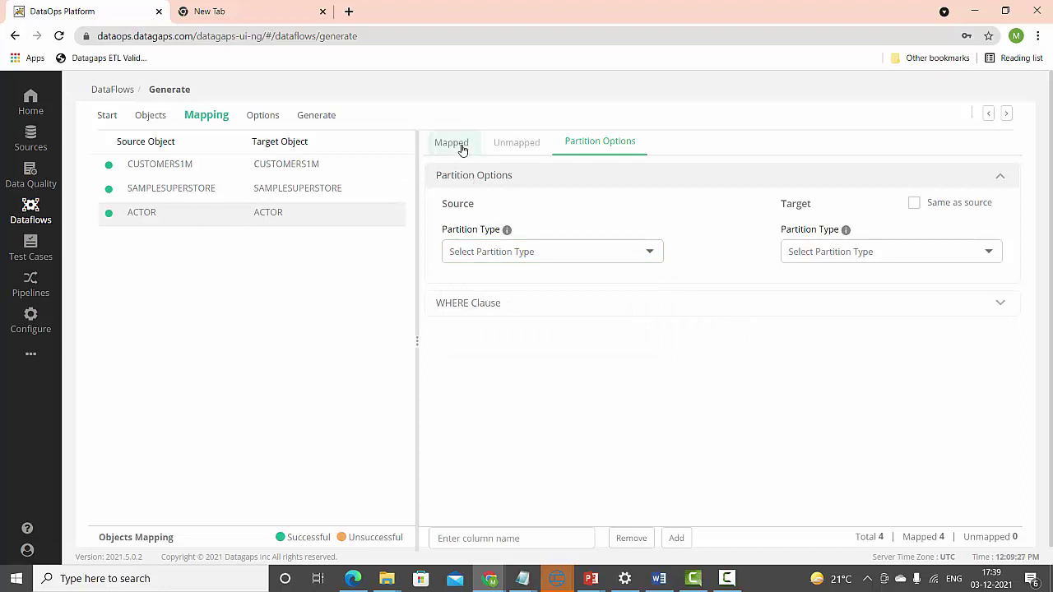
Keep the default comparison options and try to generate the dataflows for the three mapped tables.
click(1009, 114)
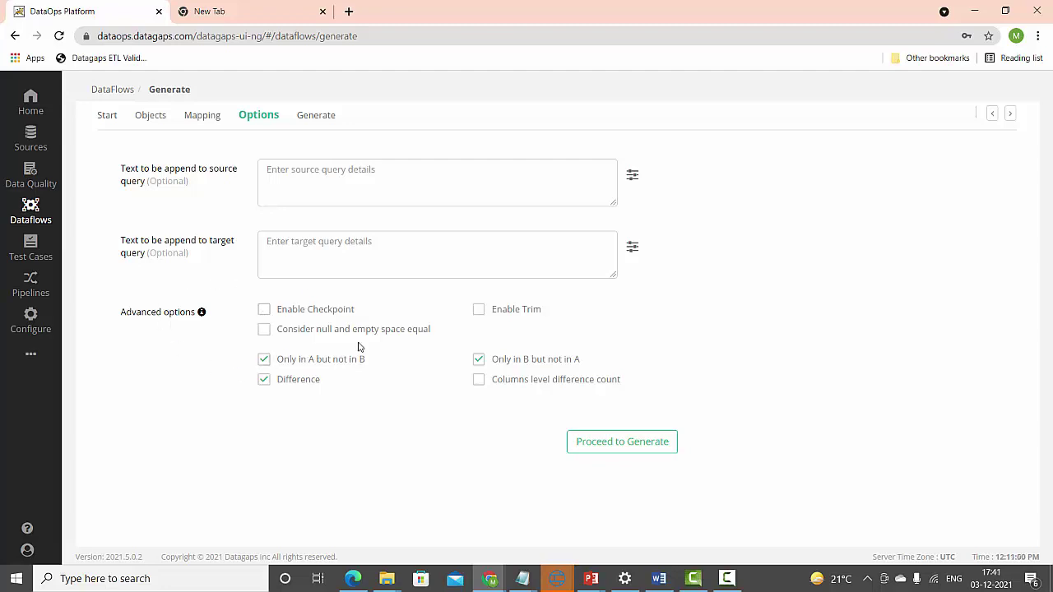
click(630, 445)
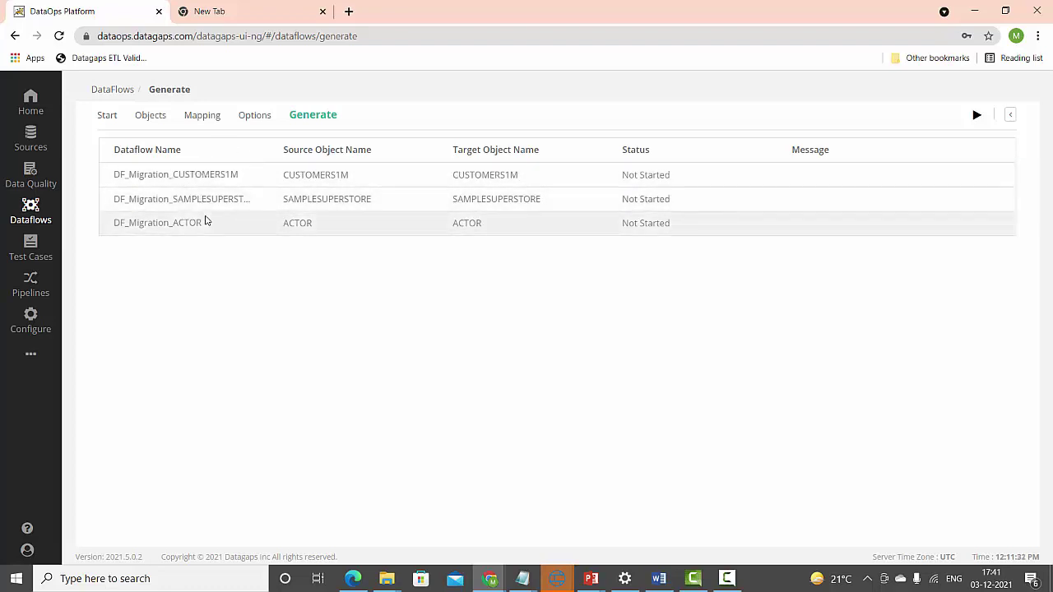
click(976, 117)
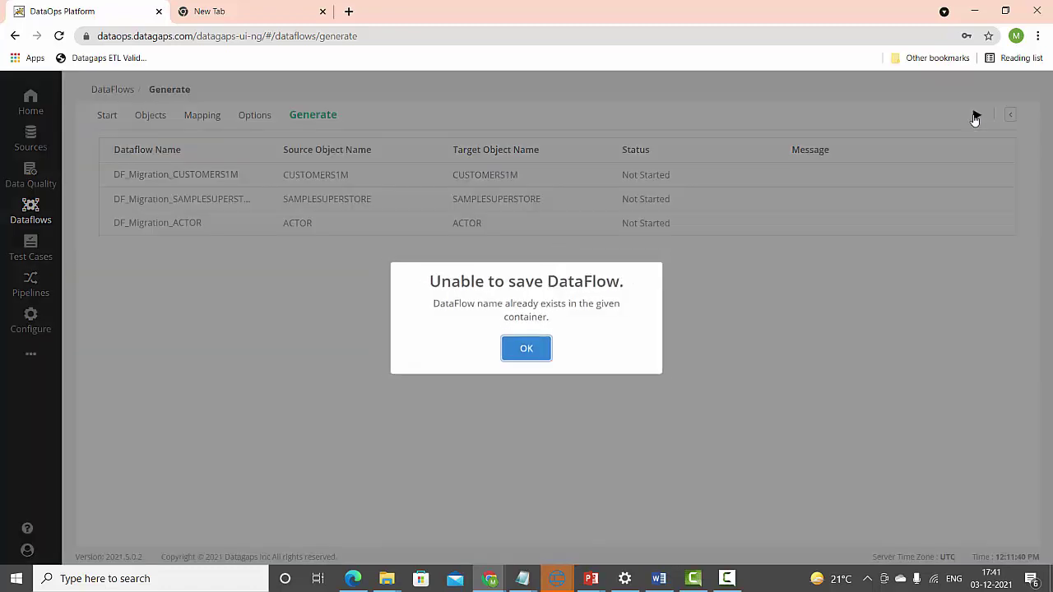
click(526, 353)
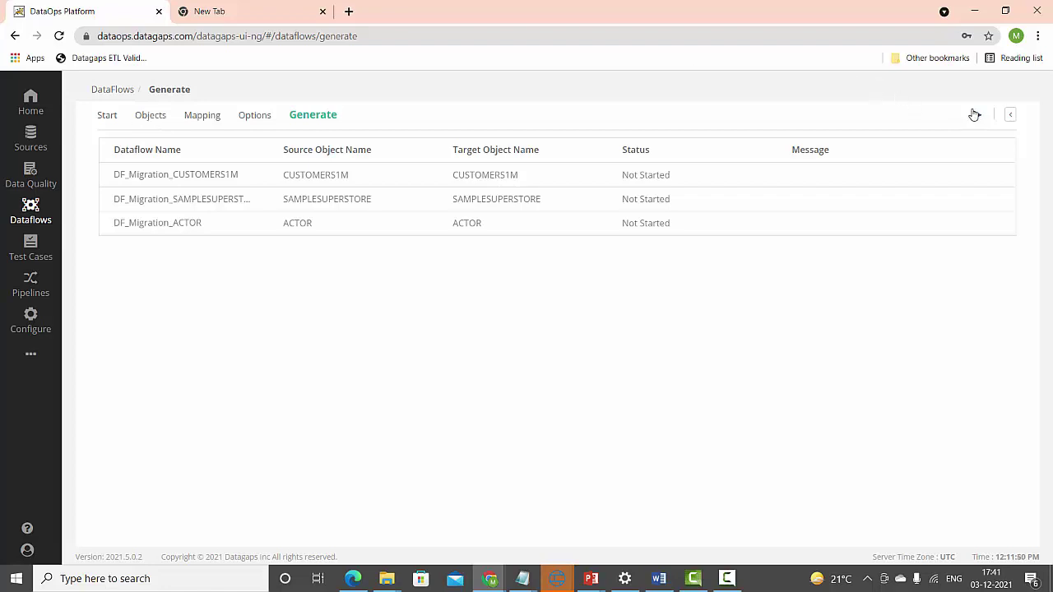
Return to the dataflow details, change the dataflow prefix to DF_Mig and continue to the object selection.
click(1010, 115)
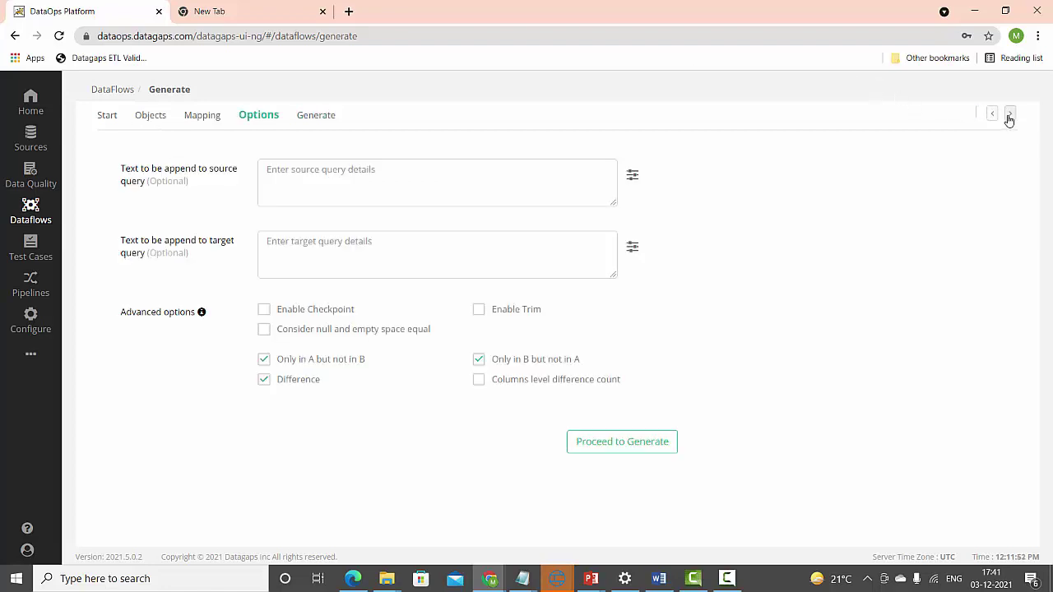
click(992, 115)
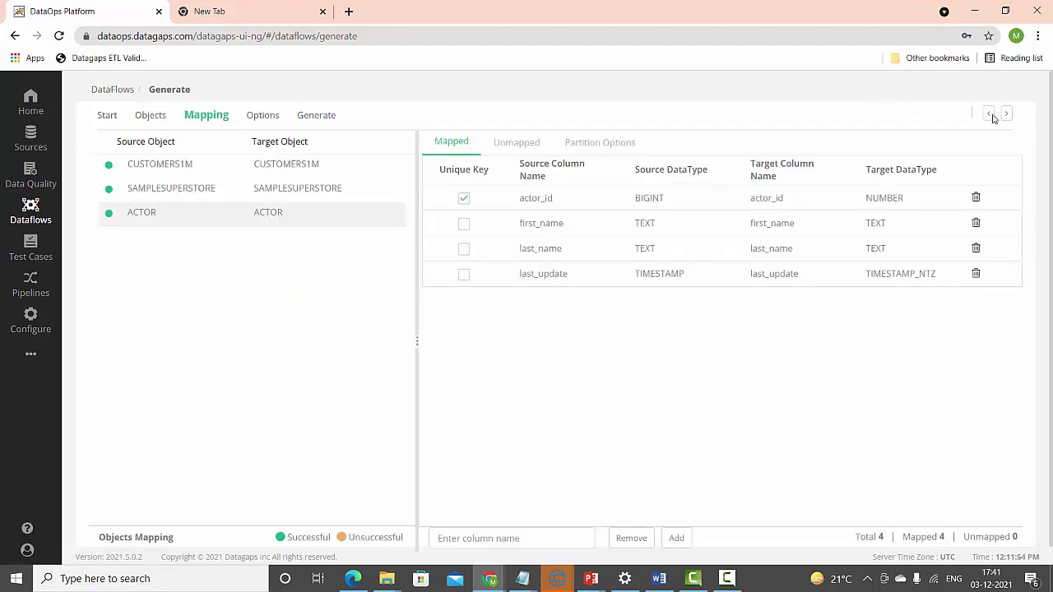
click(988, 113)
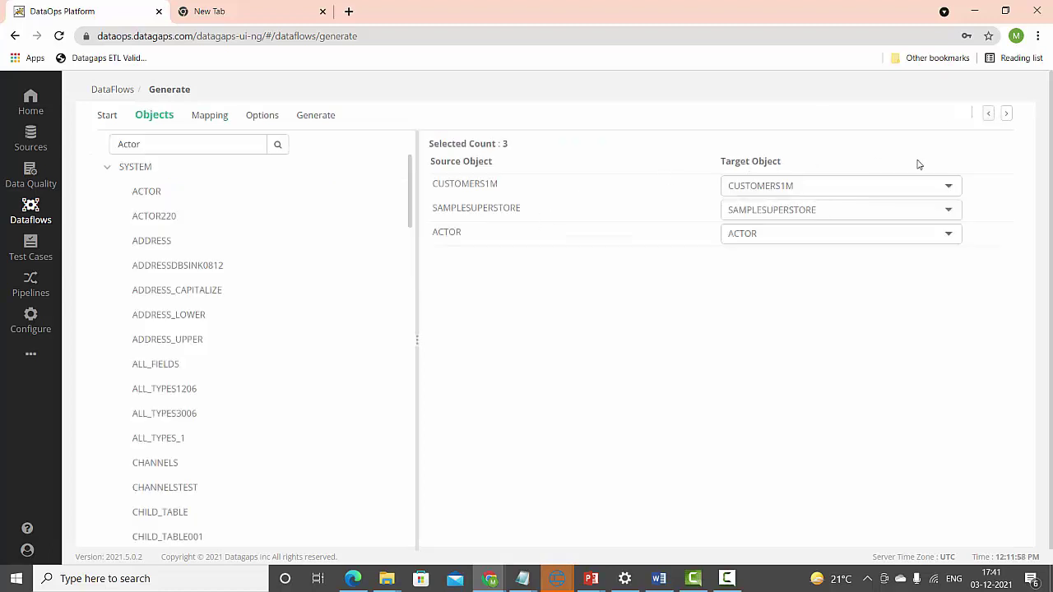
click(989, 114)
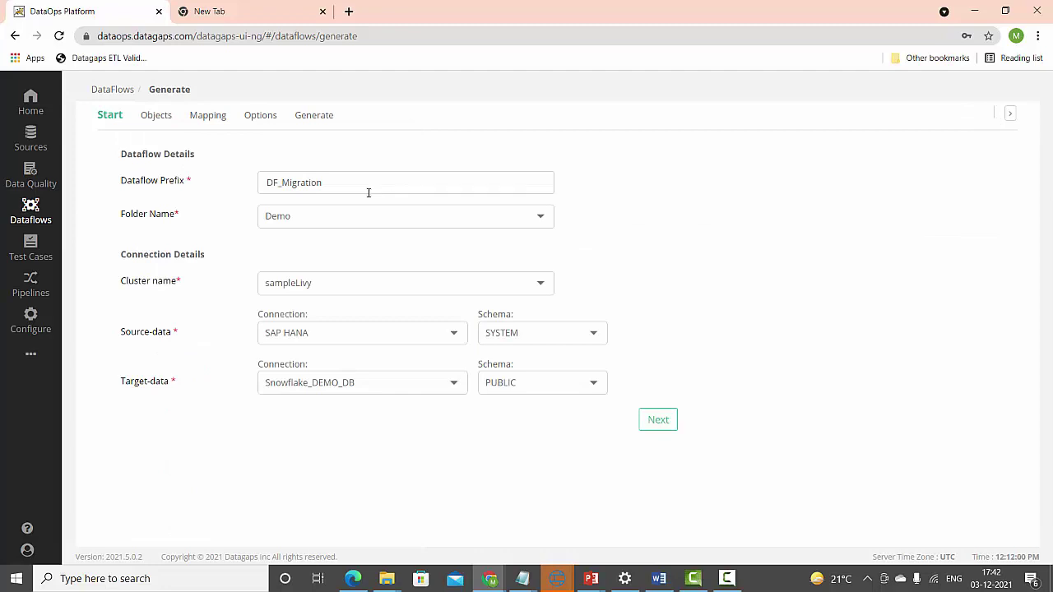
click(336, 185)
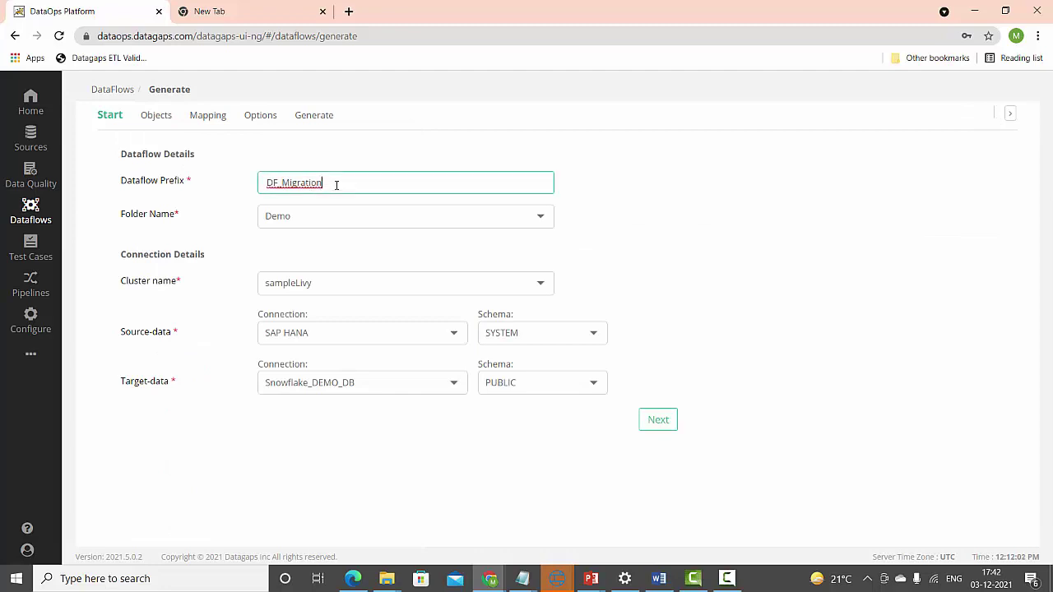
key(BackSpace)
key(BackSpace)
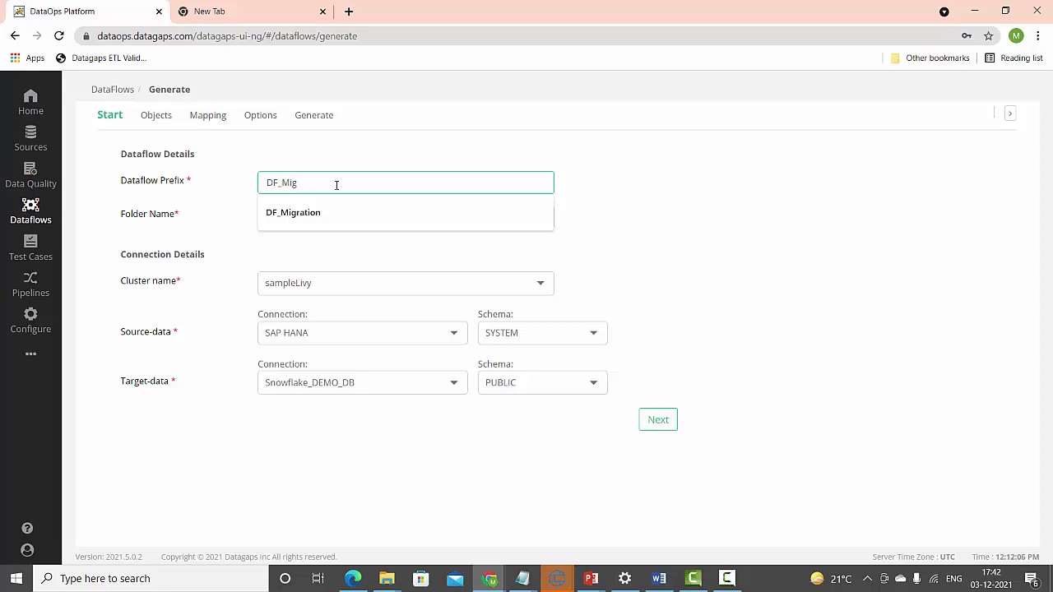
click(649, 259)
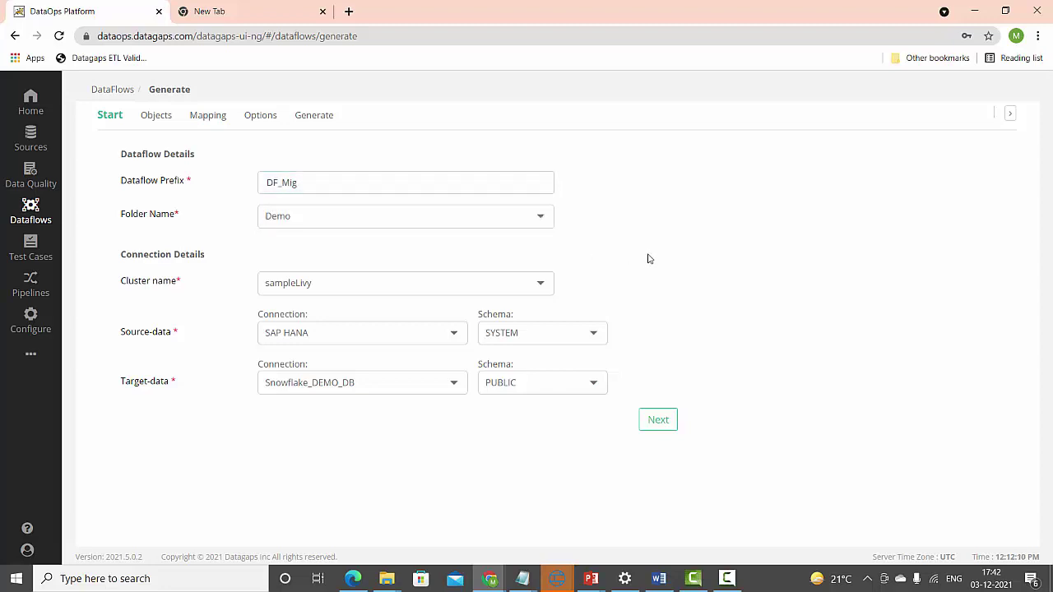
click(668, 422)
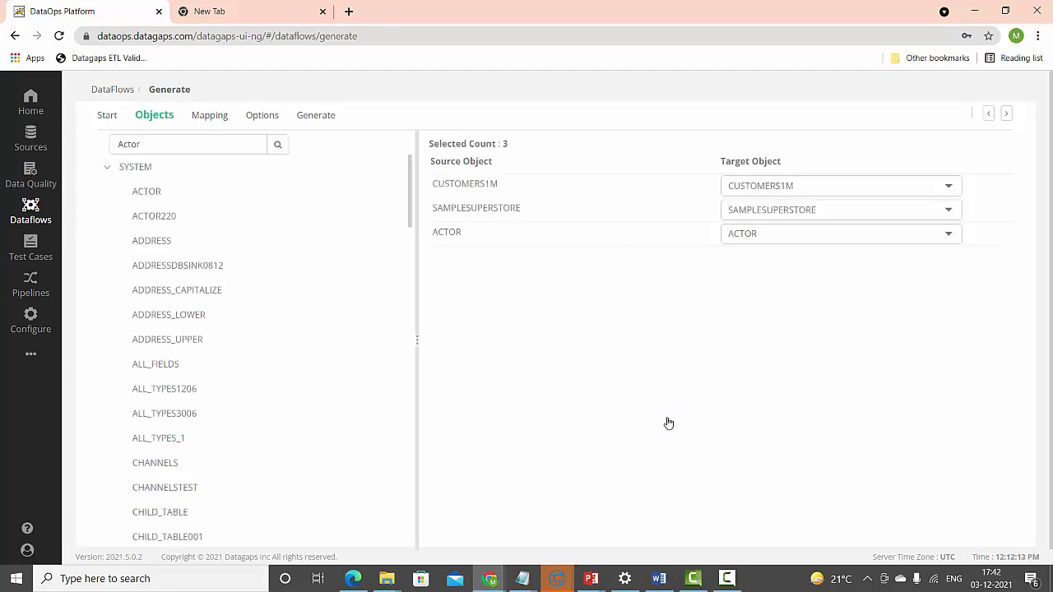
Keep the existing mappings and default comparison options, and generate the DF_Mig dataflows for CUSTOMERS1M, SAMPLESUPERSTORE and ACTOR.
click(1005, 115)
click(1004, 115)
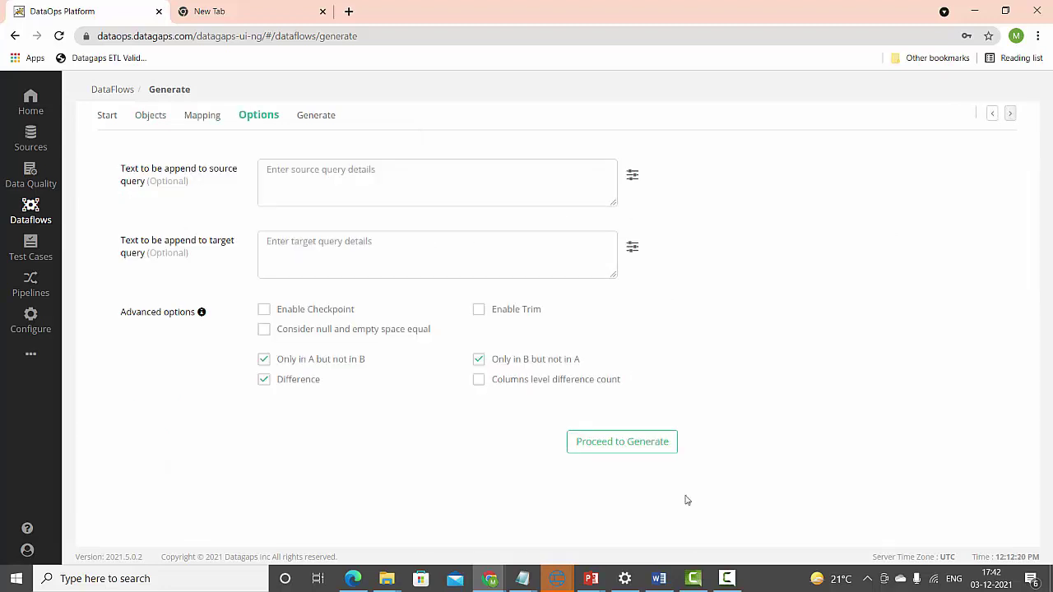
click(645, 452)
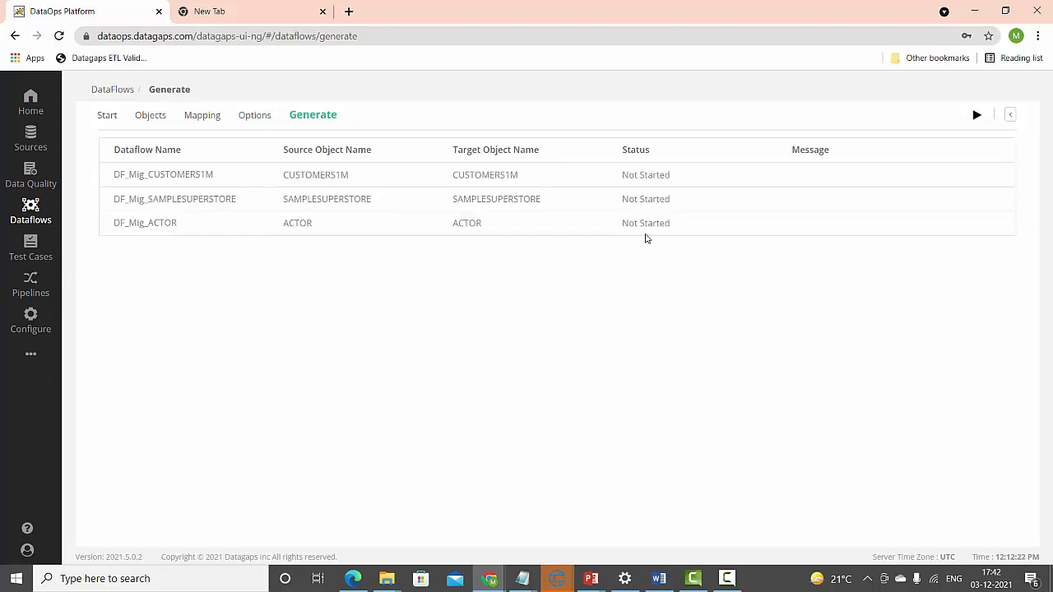
click(977, 116)
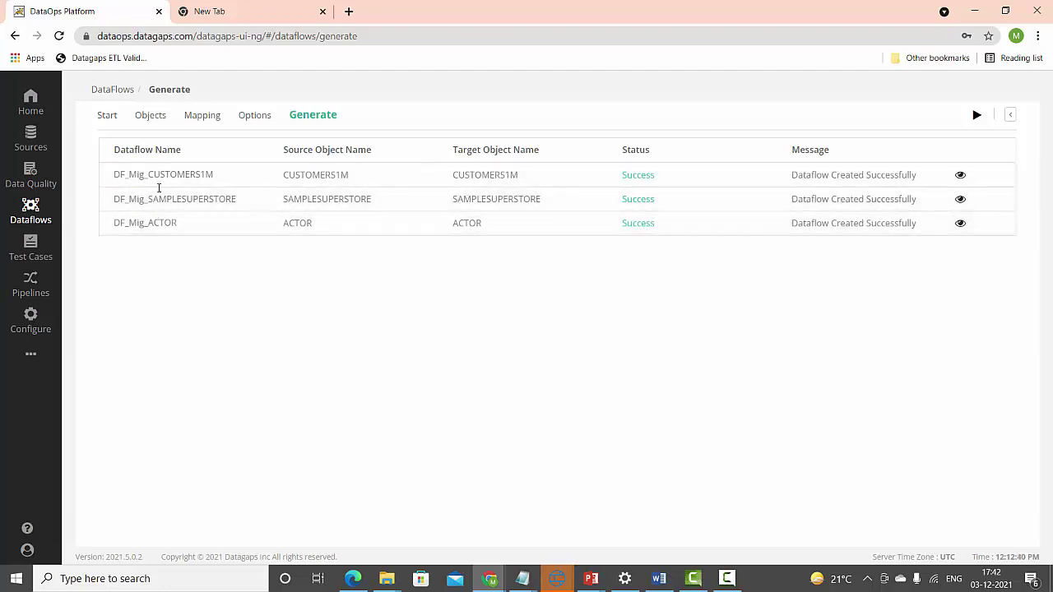
Go to the dataflow list and show the contents of the Demo folder to find the generated dataflows.
click(30, 210)
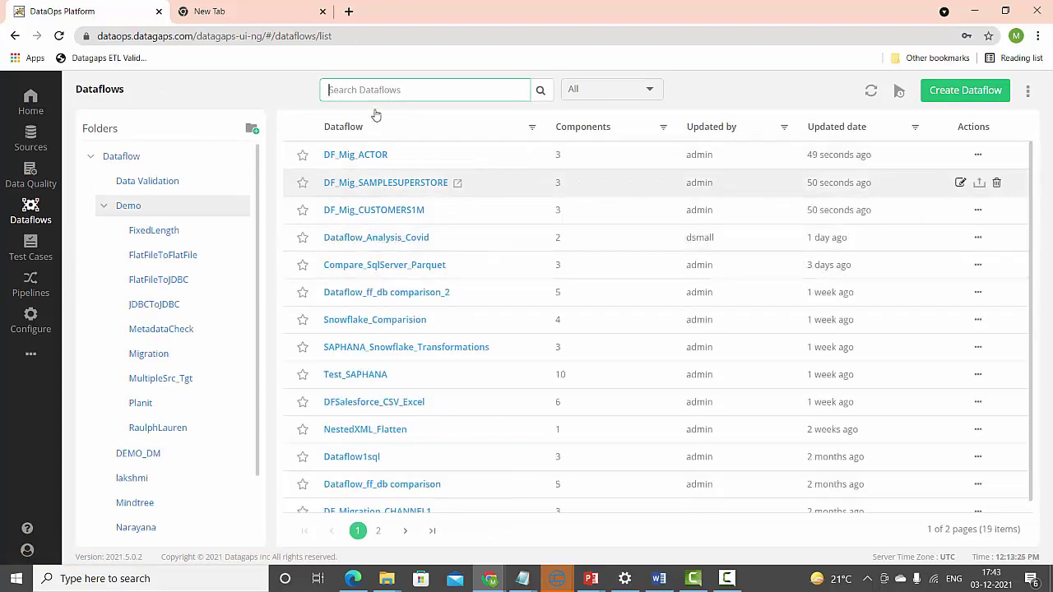
click(131, 206)
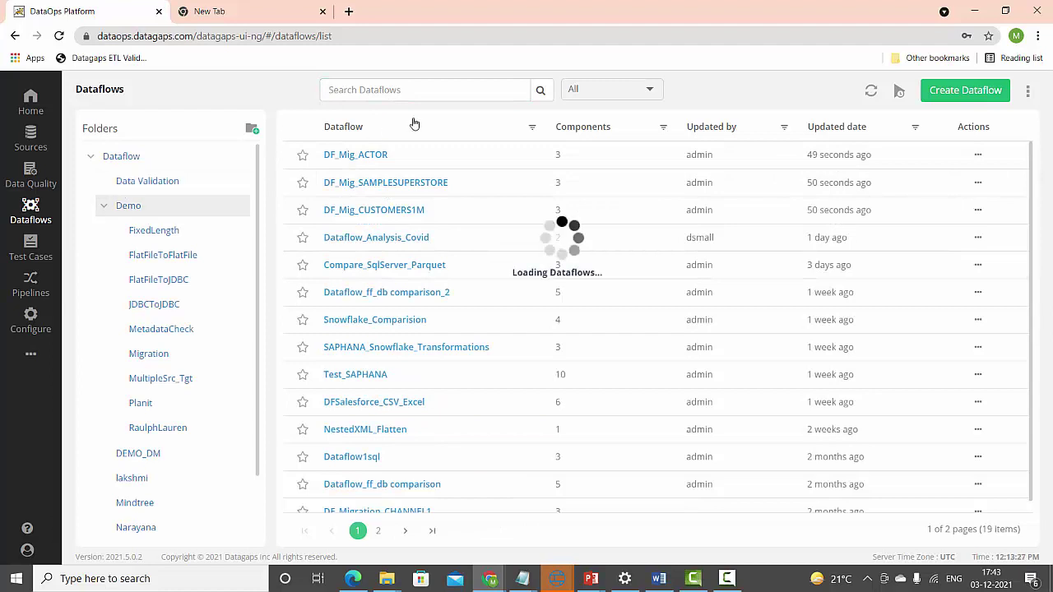
click(422, 93)
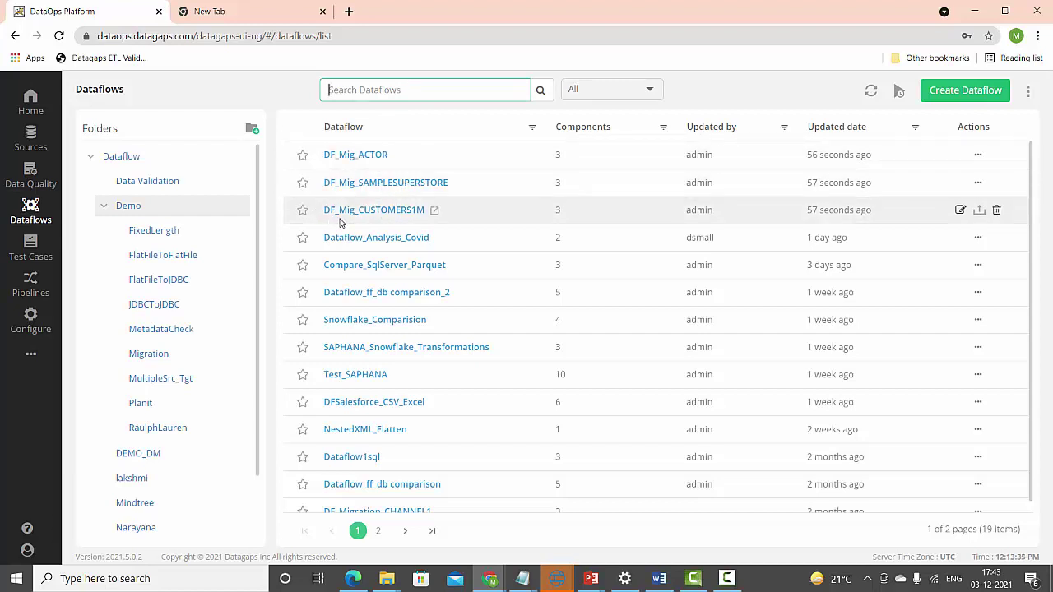
Open DF_Mig_CUSTOMERS1M and examine its source, target and data compare components in the dataflow diagram.
click(401, 212)
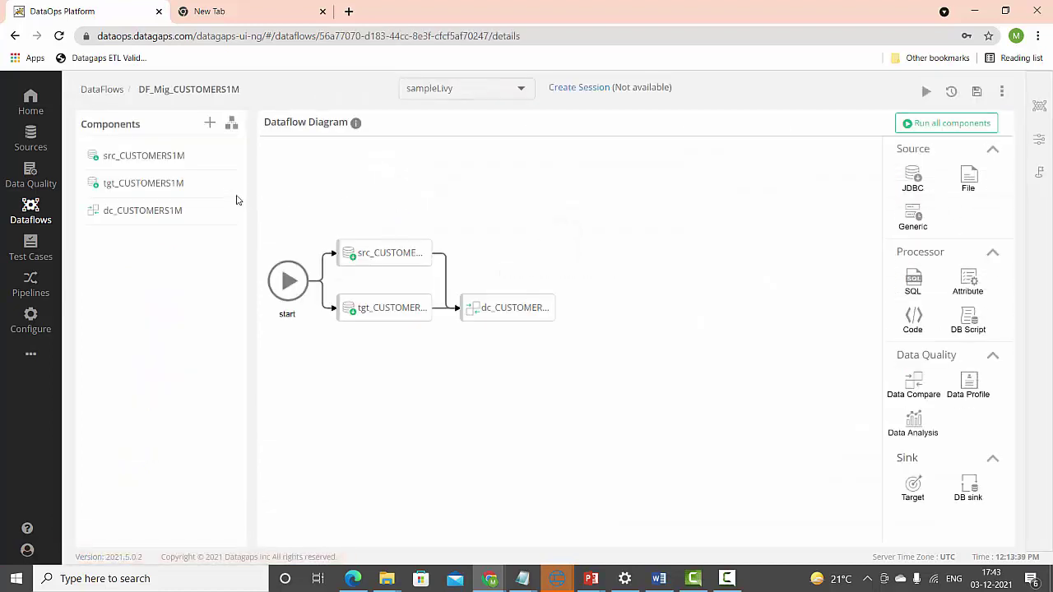
click(161, 162)
click(231, 122)
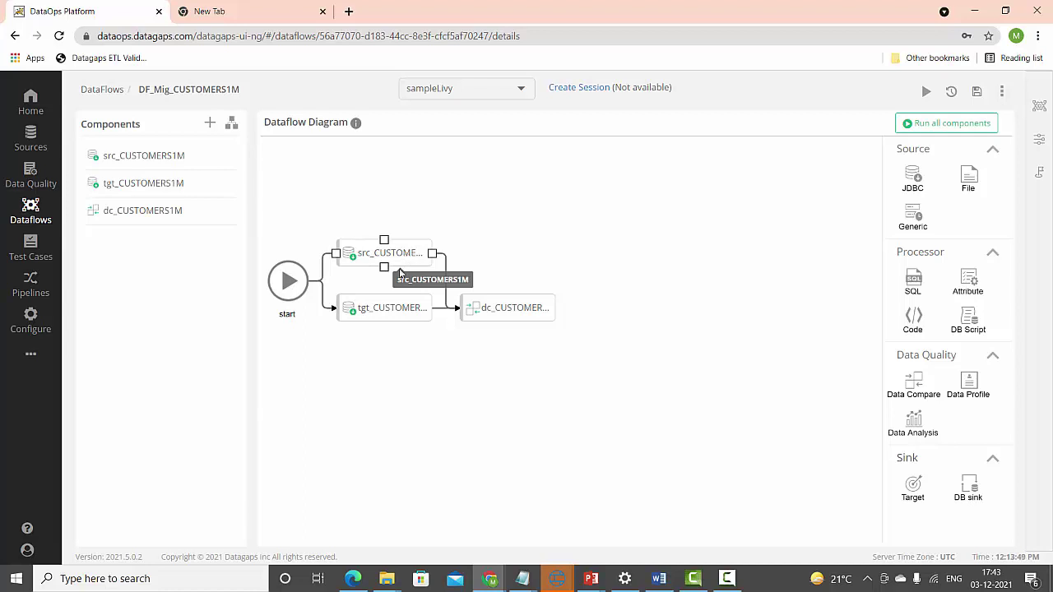
click(354, 316)
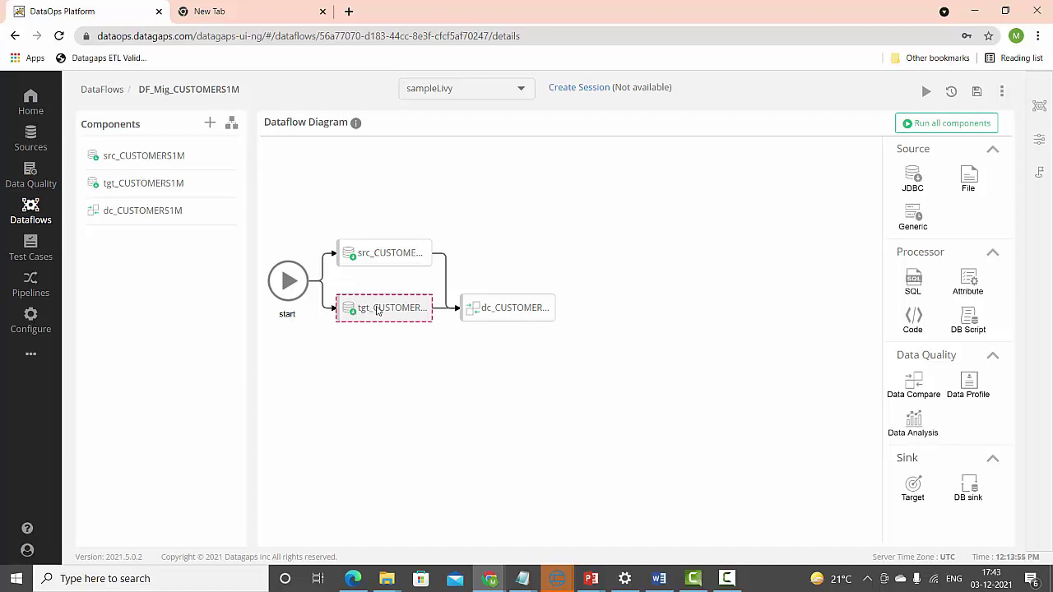
click(518, 307)
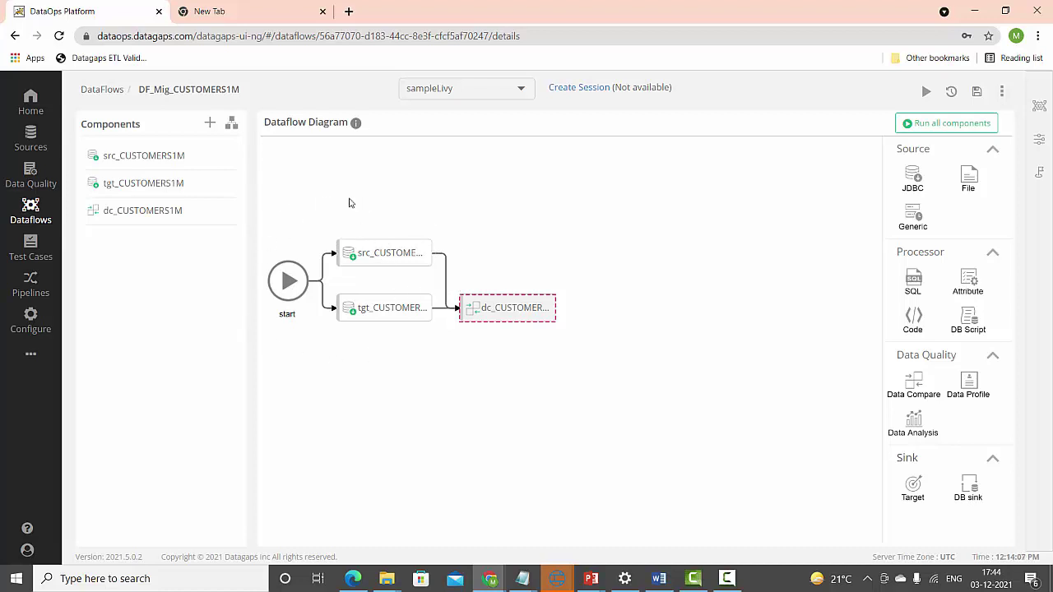
Open DF_Mig_ACTOR from the dataflow list to view its diagram, and return to the list.
click(100, 90)
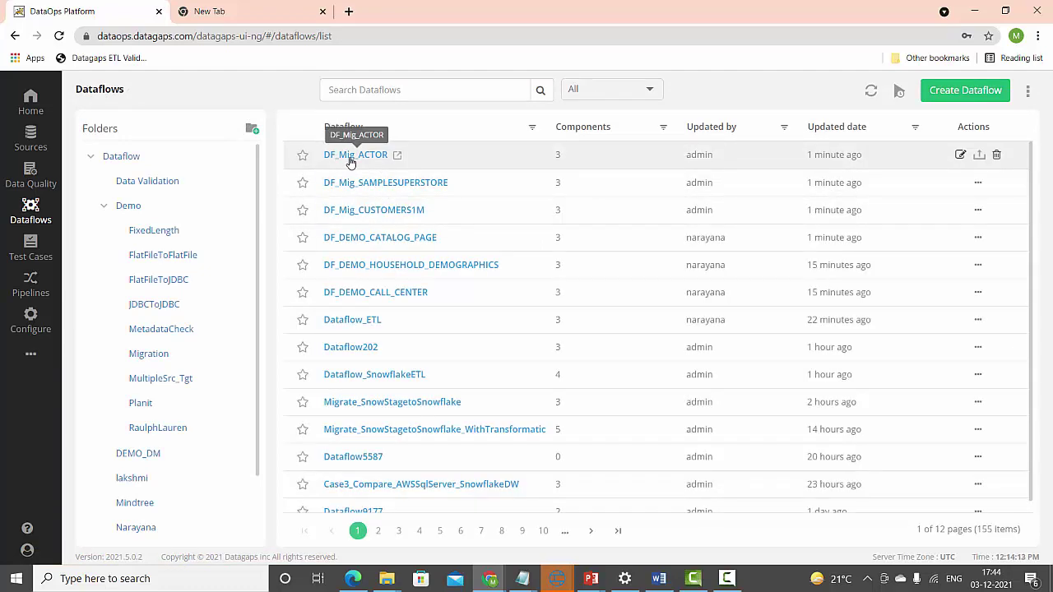
click(350, 156)
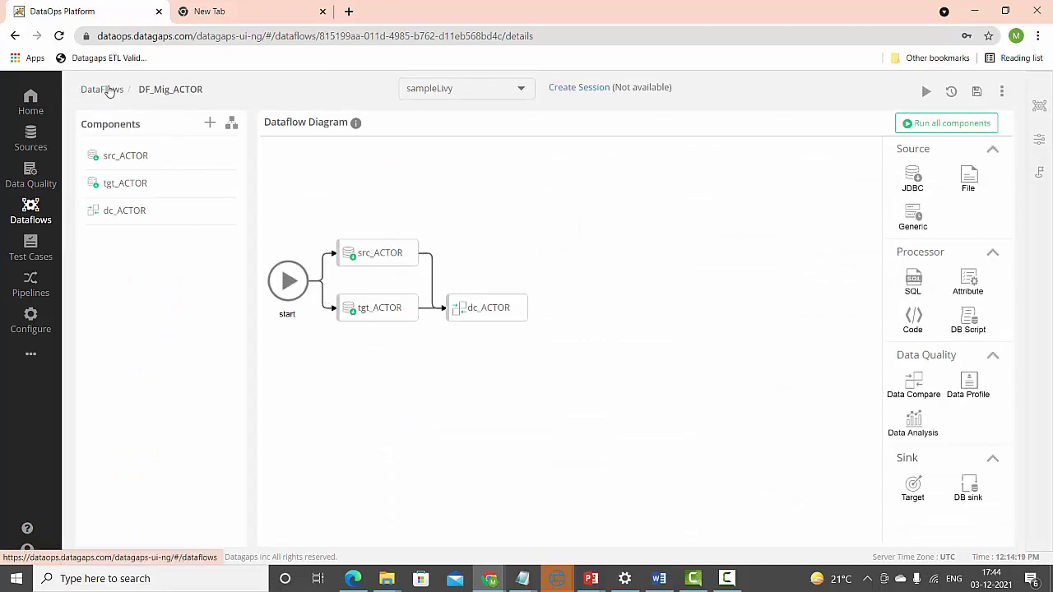
click(109, 90)
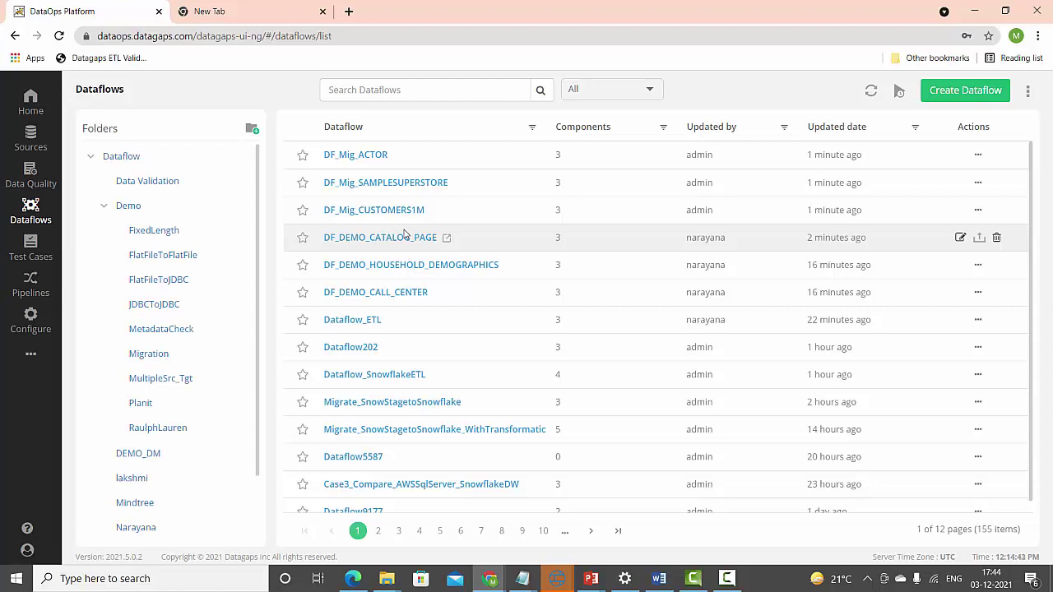
click(491, 580)
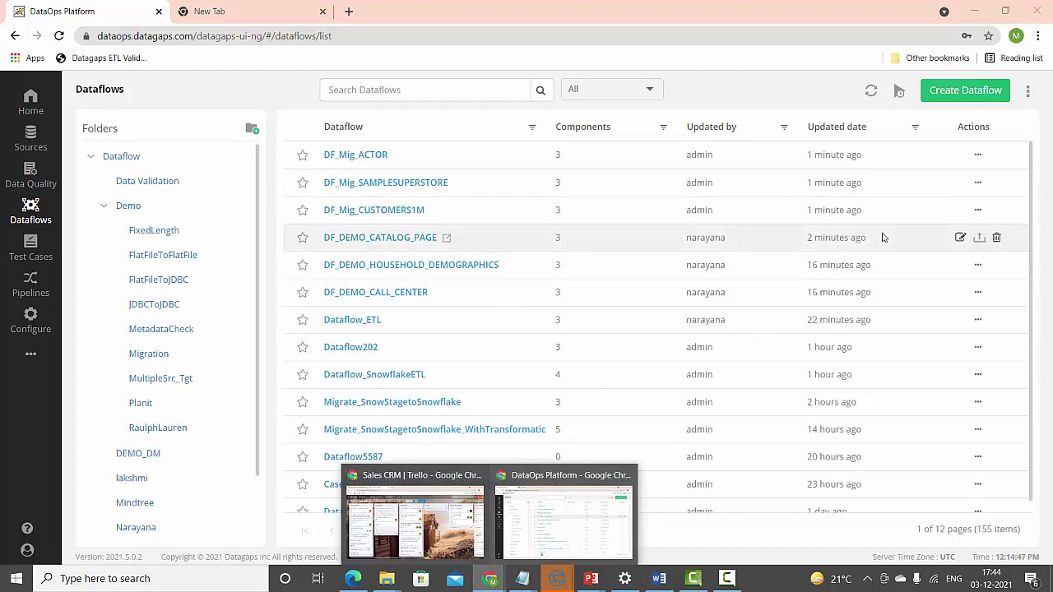
click(715, 27)
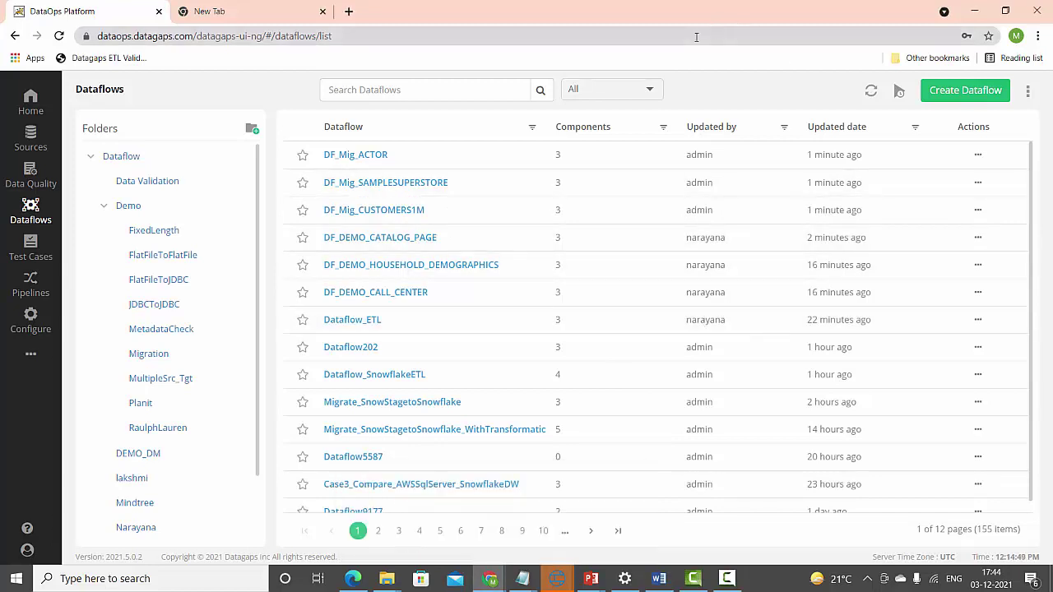
click(696, 36)
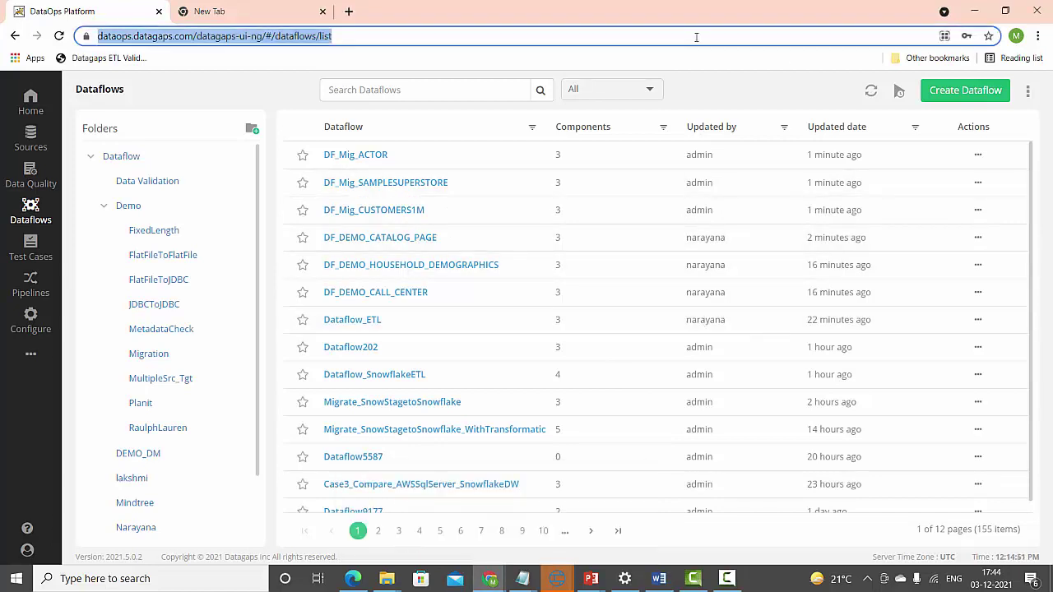